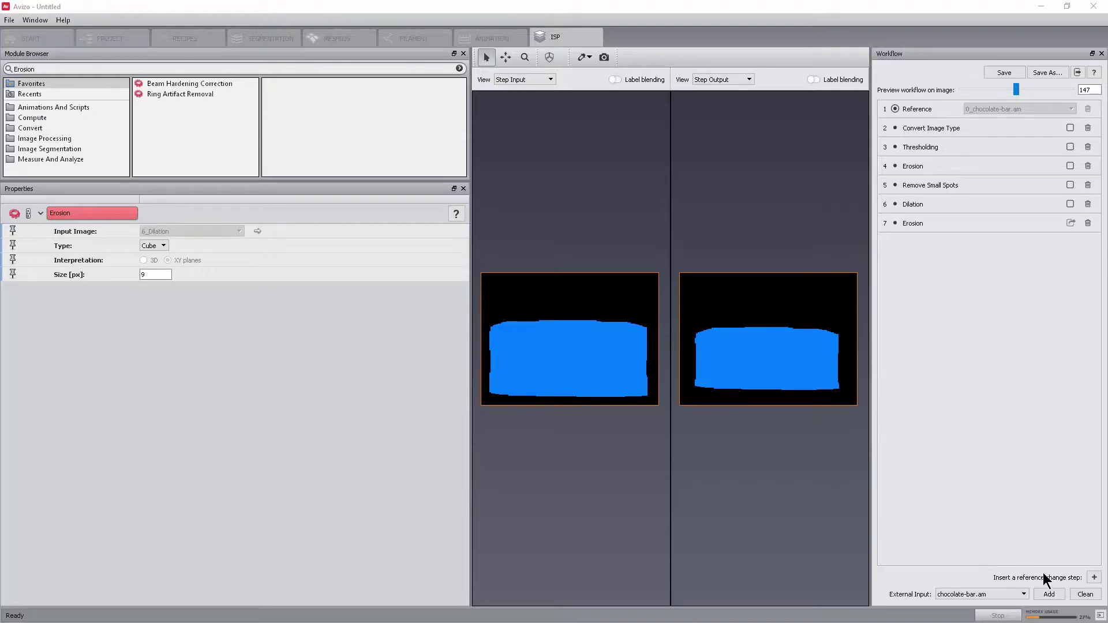
Step: Insert a reference change step at the end of the workflow with 3_Thresholding as its source
left_click(1094, 578)
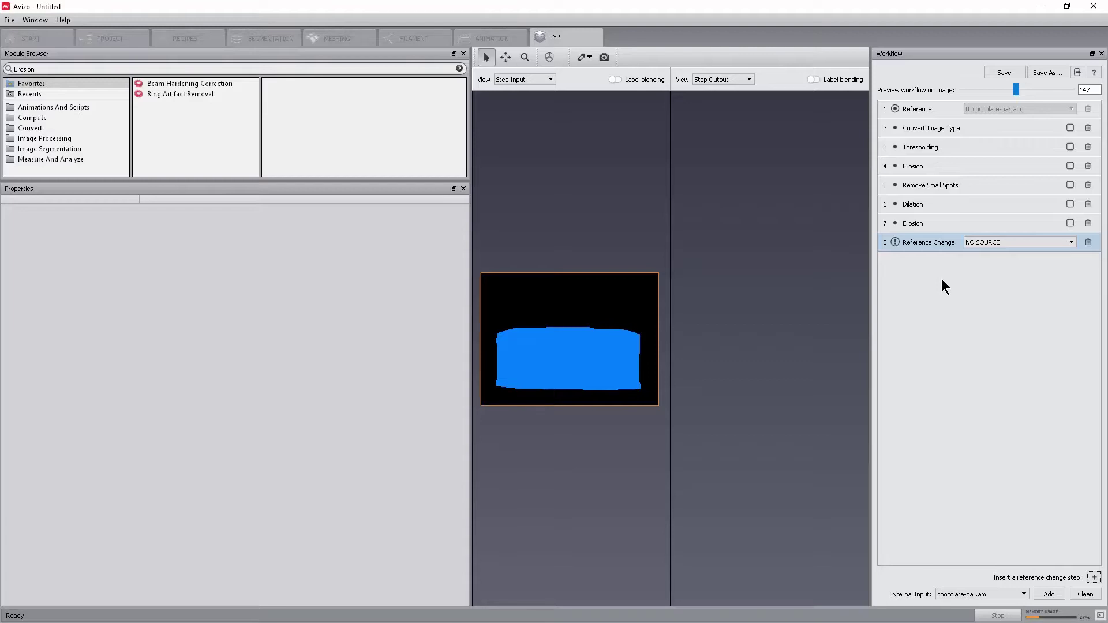
left_click(984, 241)
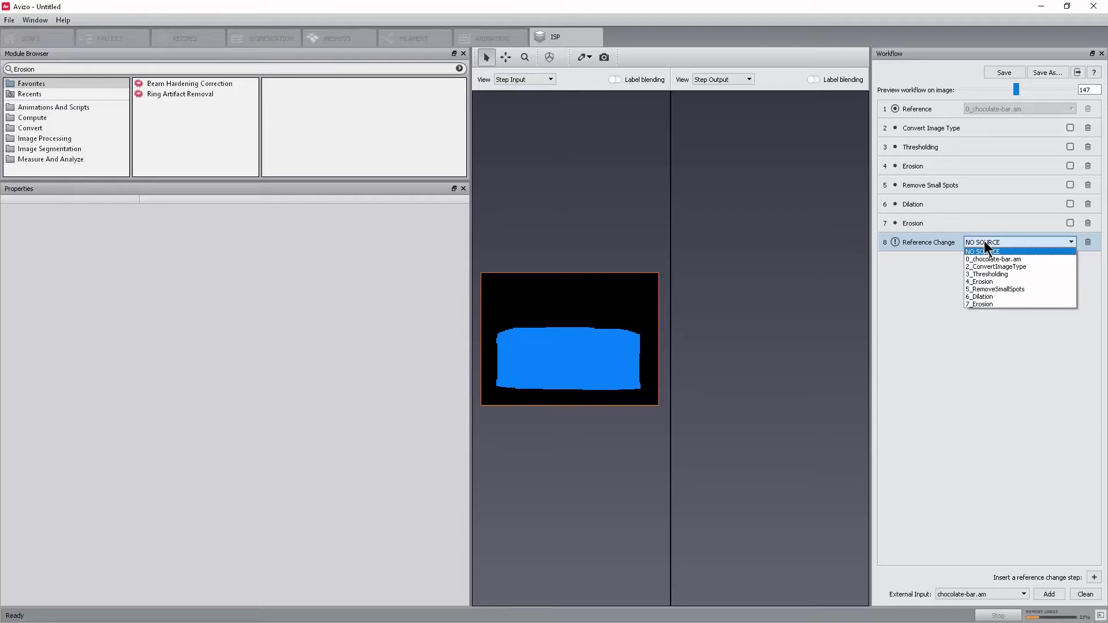
left_click(989, 276)
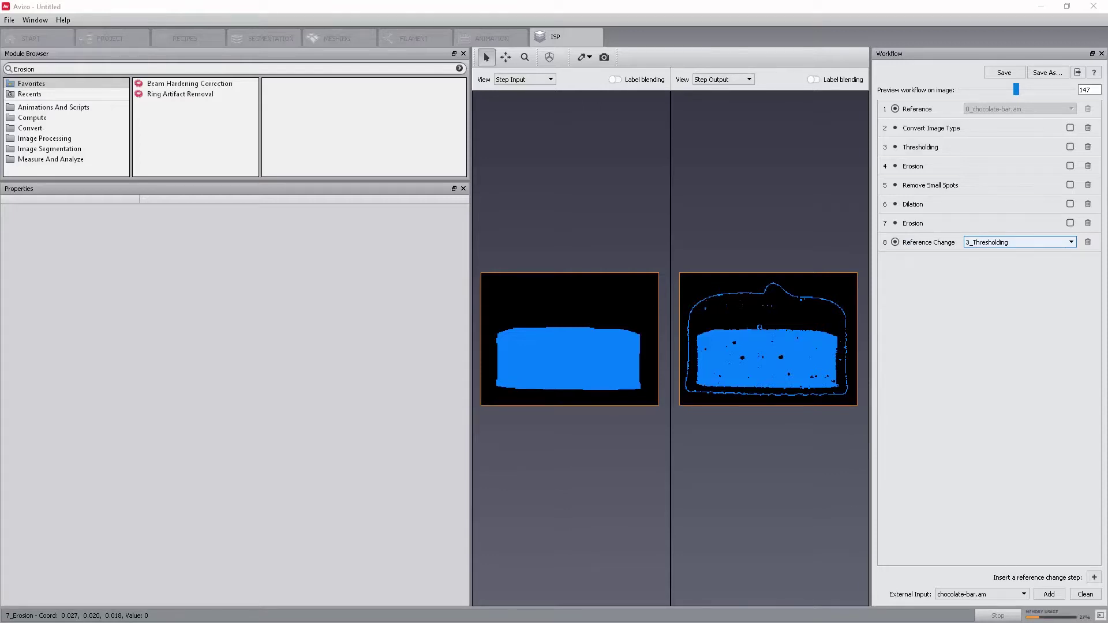
Step: Find the Invert module and add it to the workflow after the reference change step
double_click(60, 70)
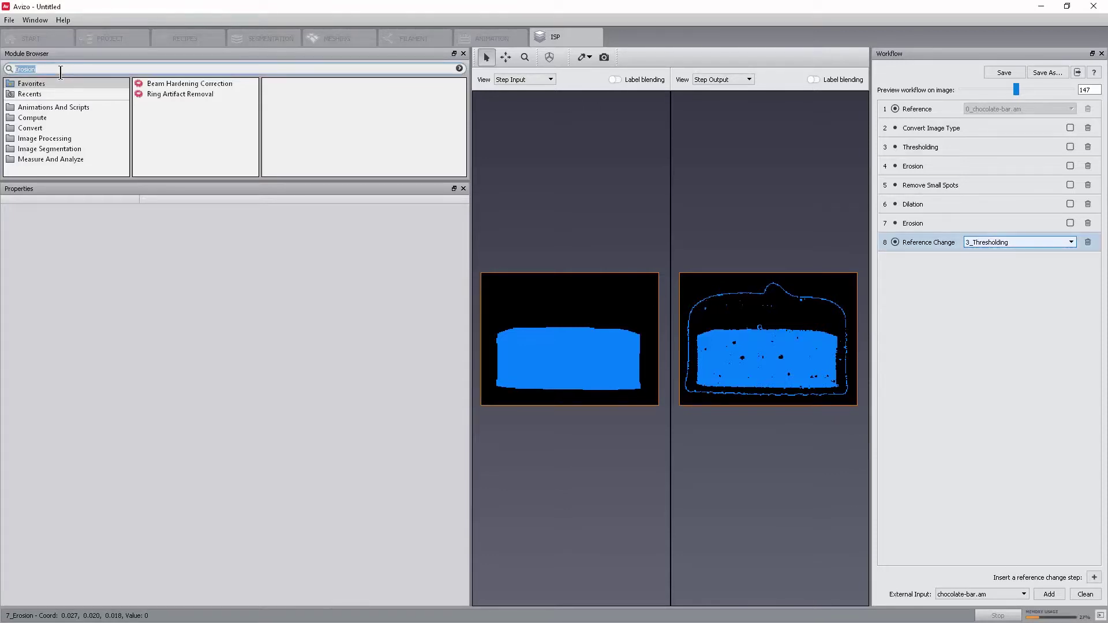
type("Invert")
key("Return")
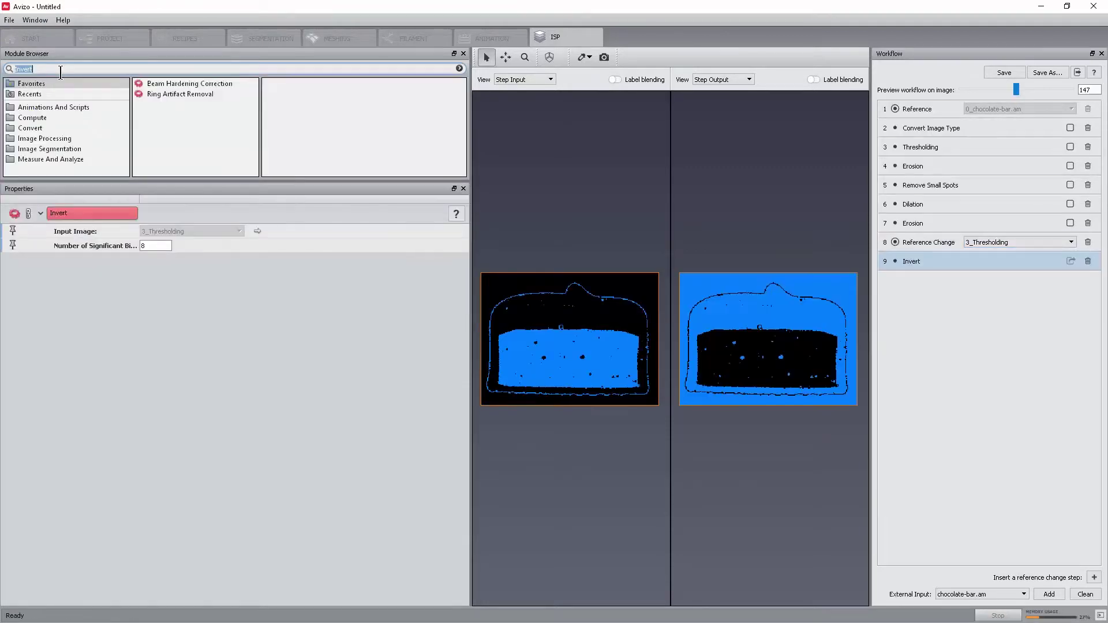
Step: Add a Mask step after the Invert step and set its input binary image to 7_Erosion
key("alt+Tab")
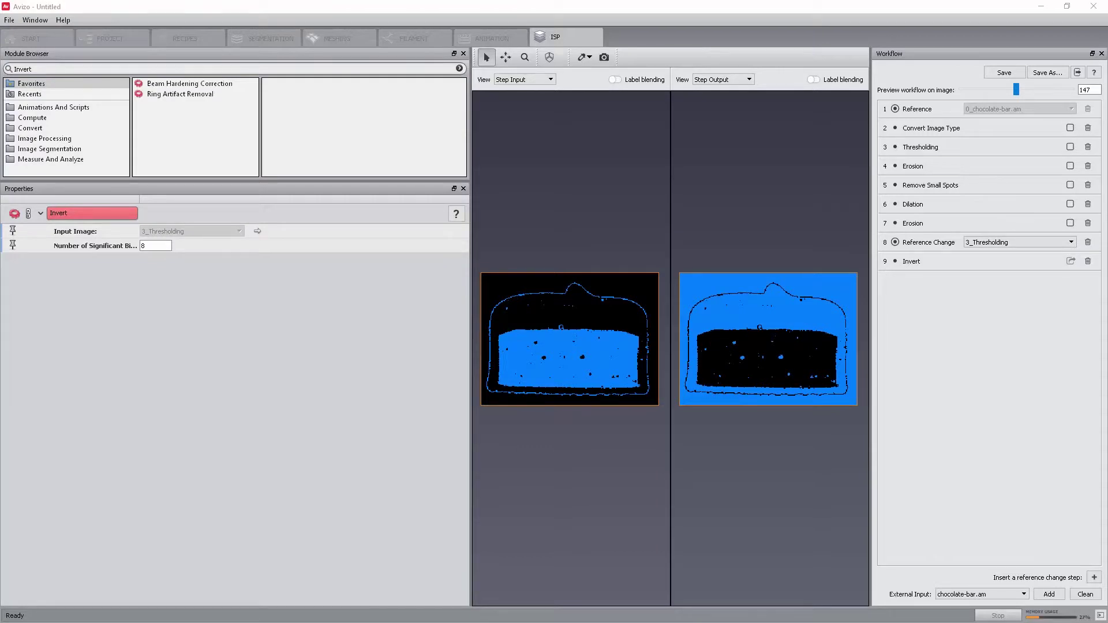
key("alt+Tab")
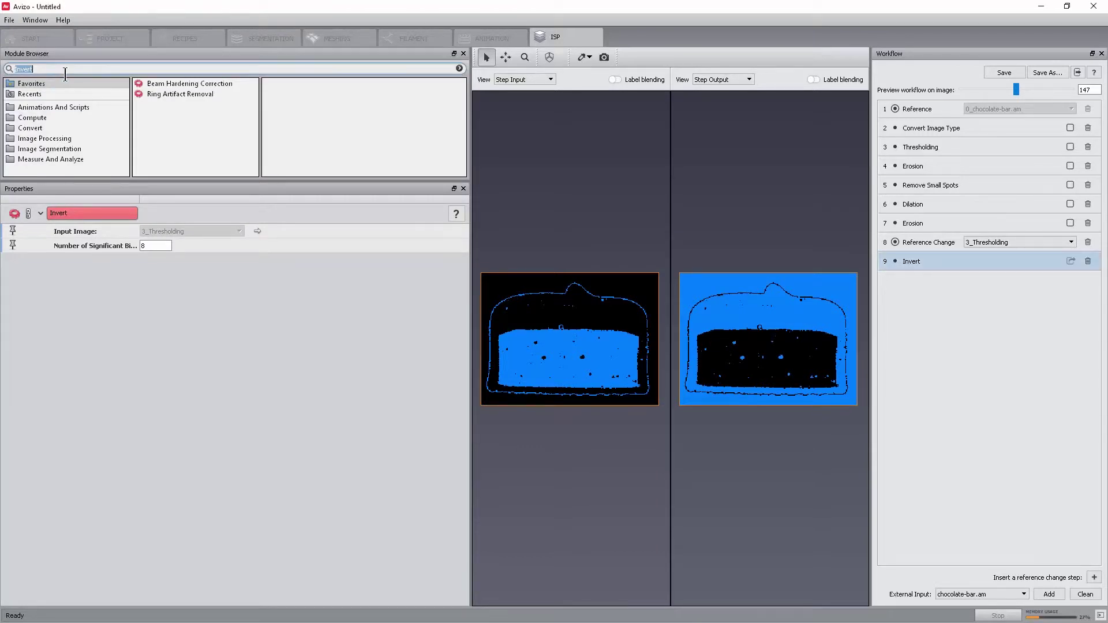
type("mask")
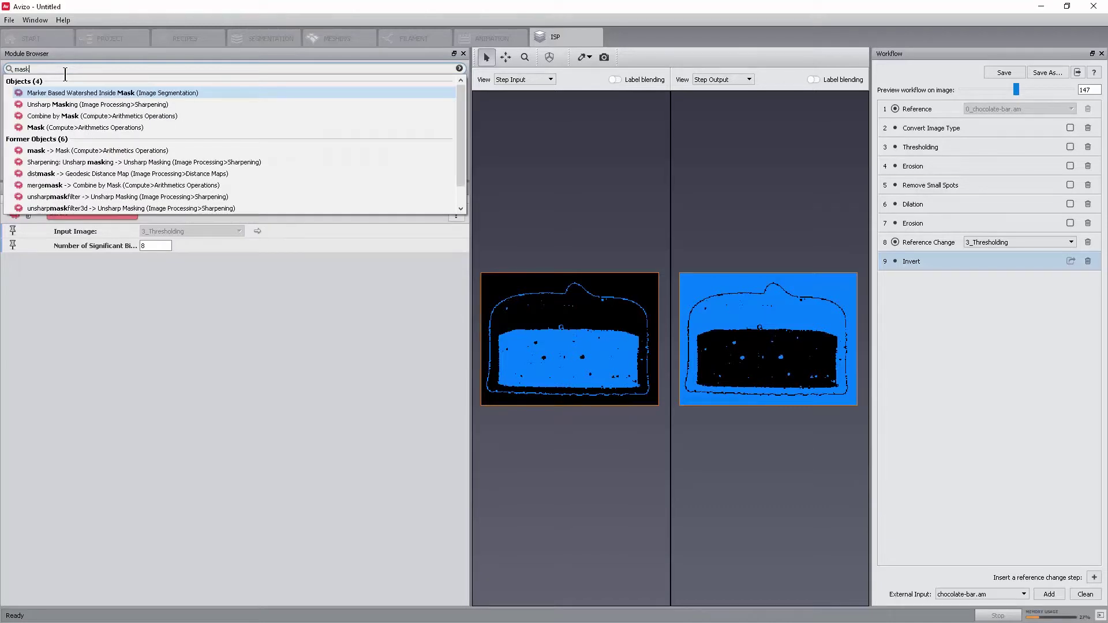
key("Down")
key("Down")
key("Down")
key("Return")
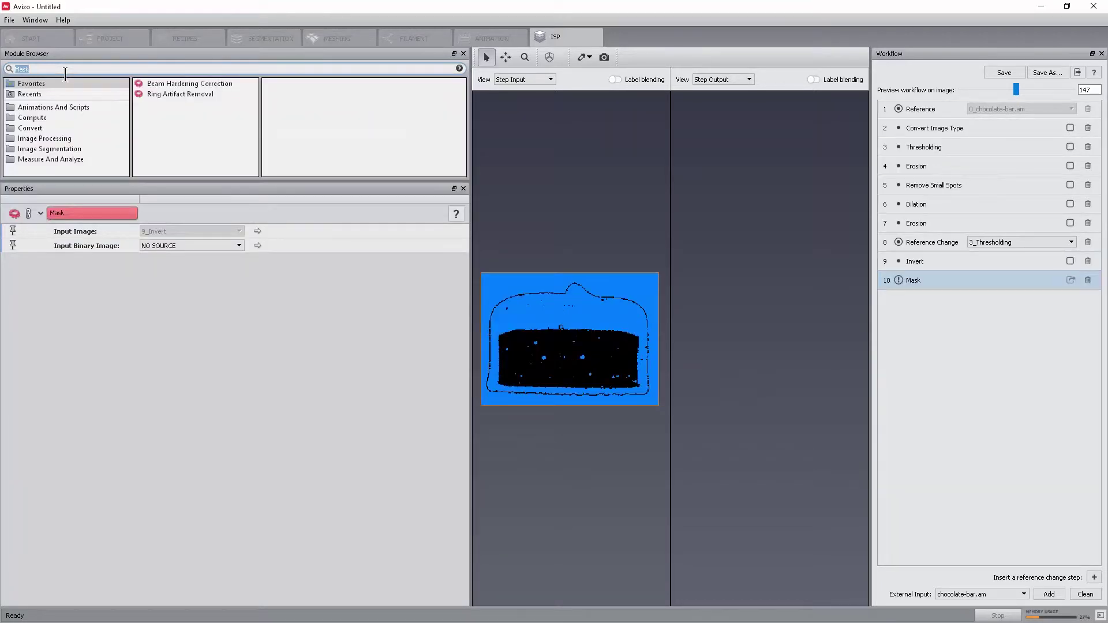
left_click(162, 245)
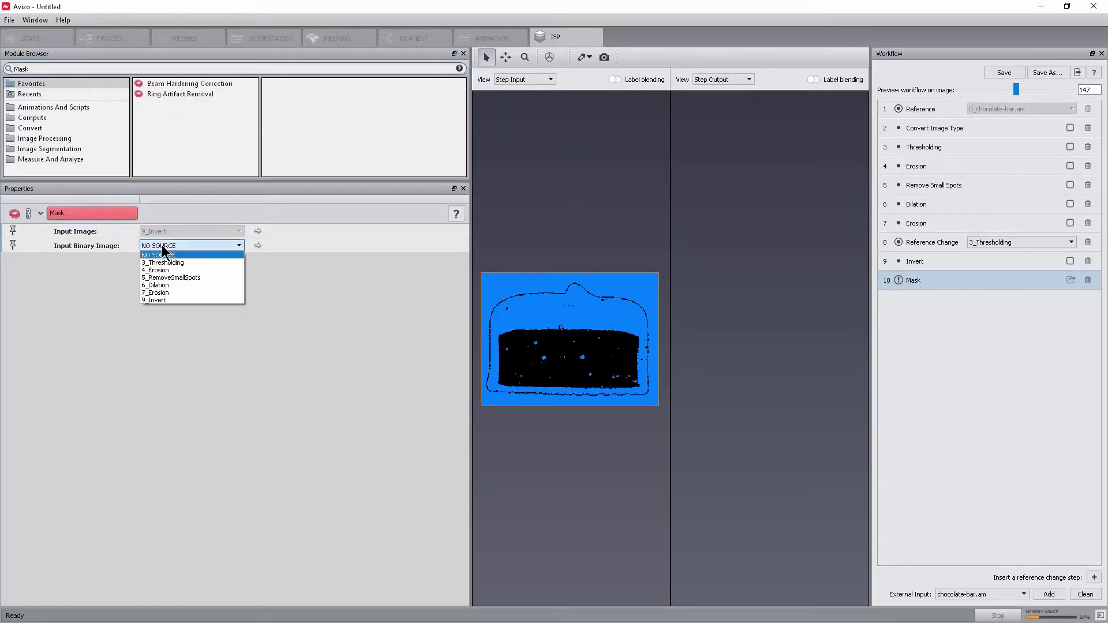
left_click(164, 293)
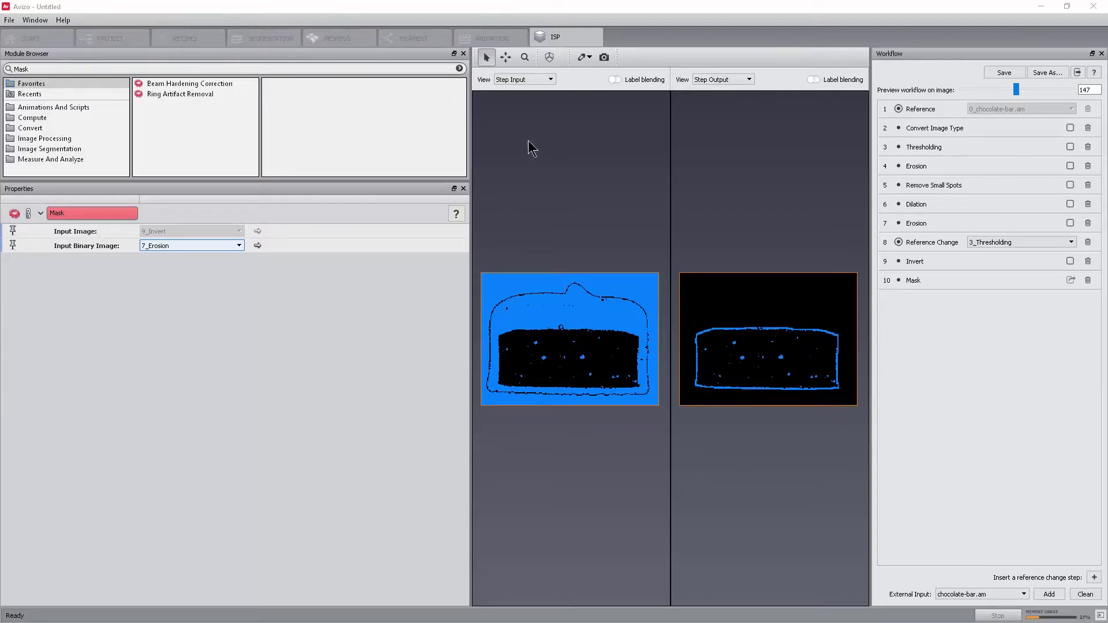
Step: Set the first preview to show Step Output and the second preview to show Workflow Output
left_click(526, 80)
left_click(528, 97)
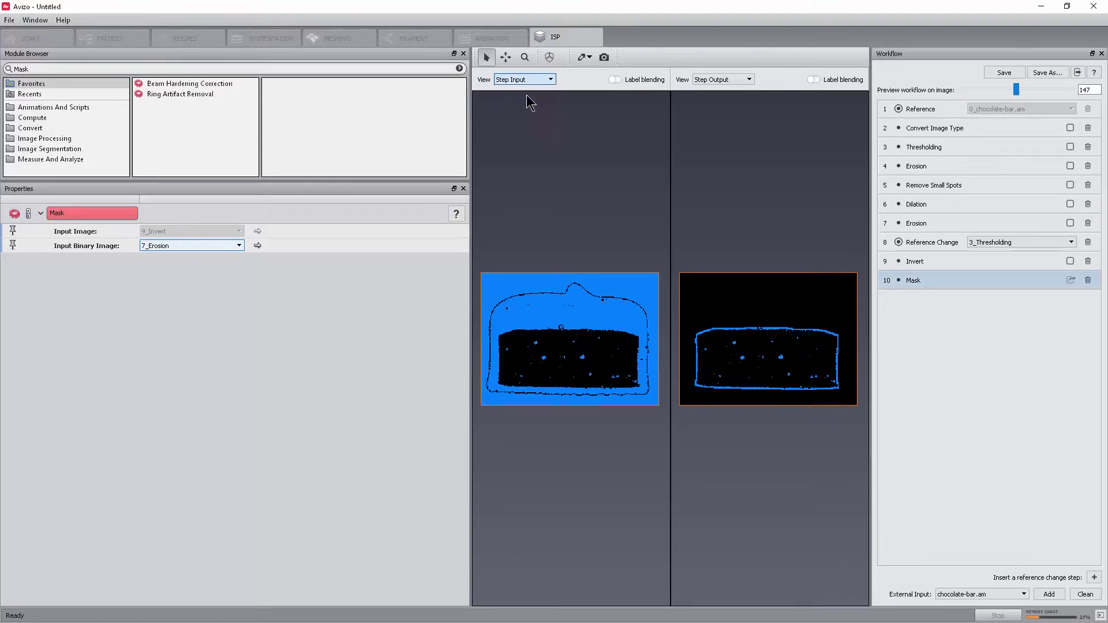
left_click(721, 80)
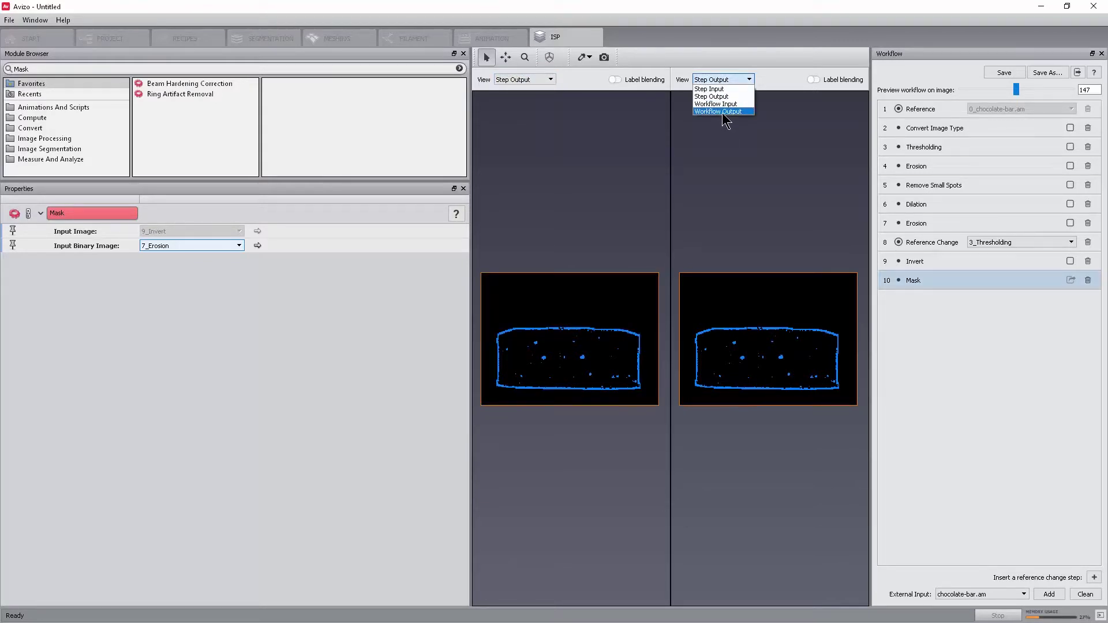
left_click(726, 112)
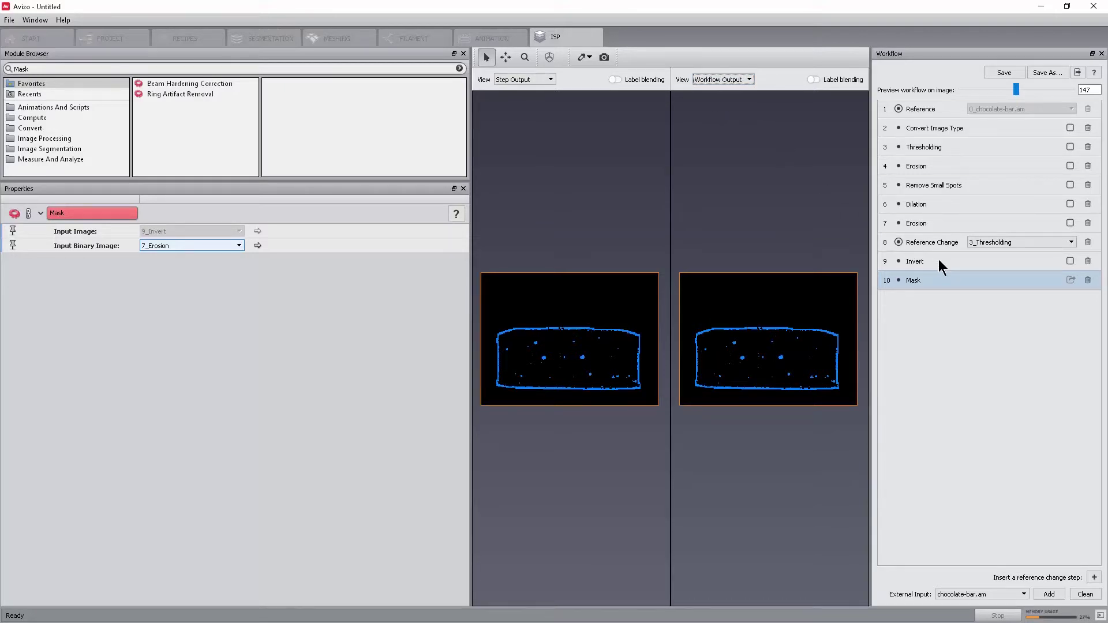
Step: Increase the size of the step 7 Erosion until it is 13 px, checking the workflow output
left_click(933, 224)
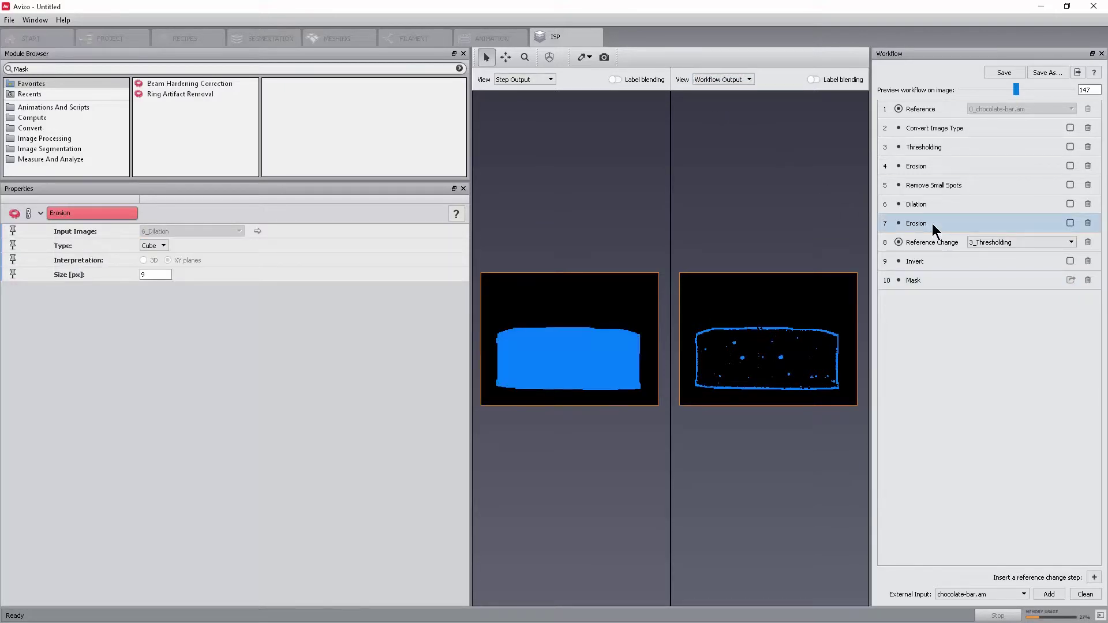
double_click(145, 274)
type("11")
key("Return")
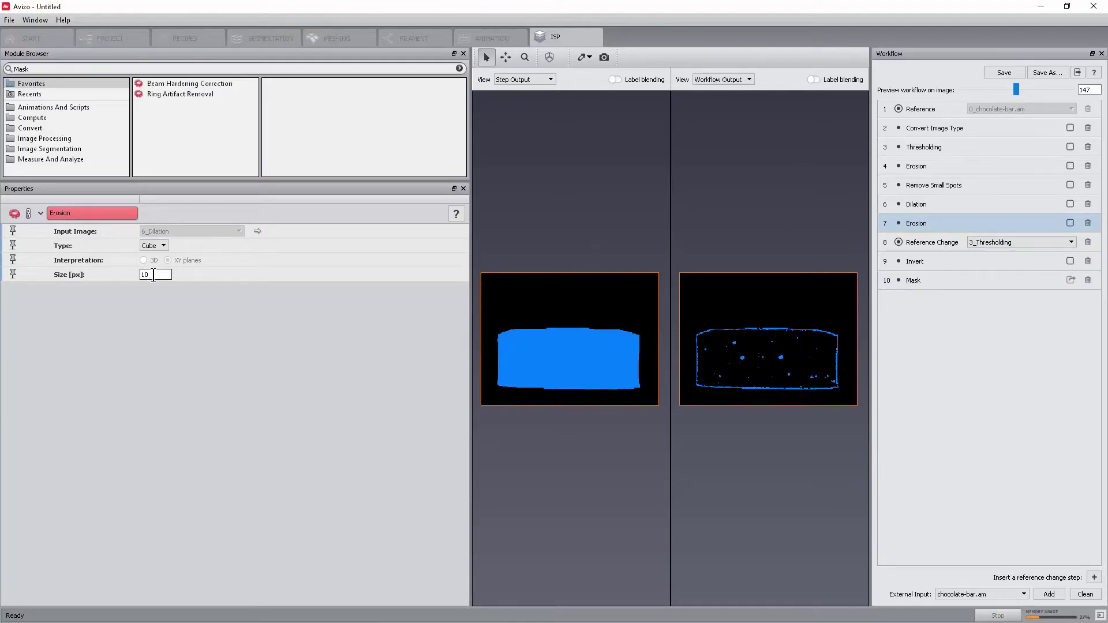
double_click(153, 274)
type("12")
key("Return")
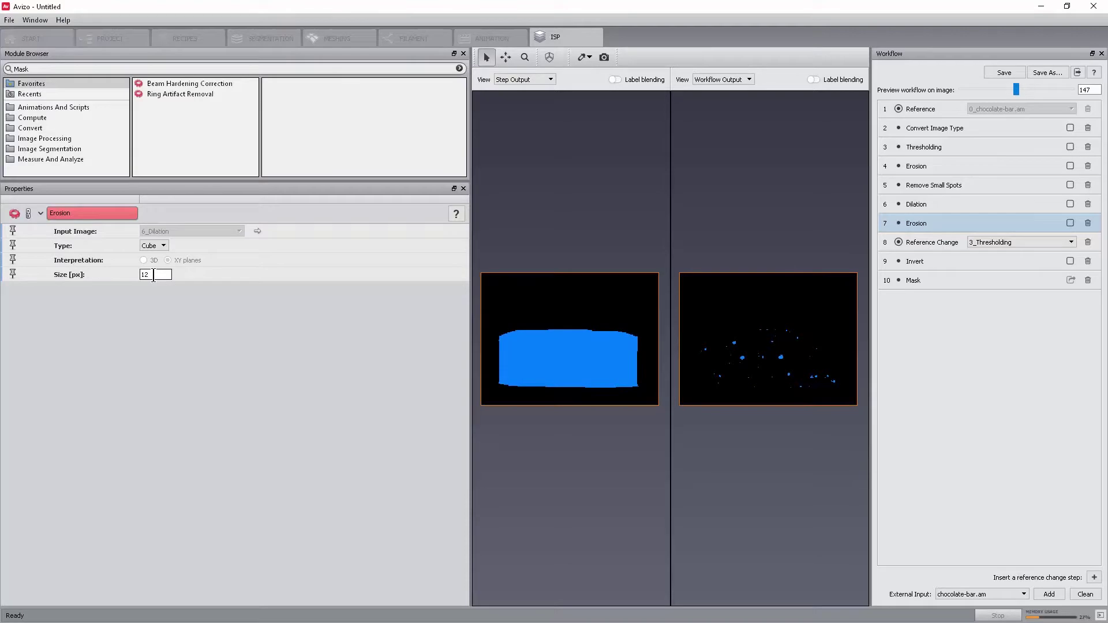
scroll(153, 275, "up", 1)
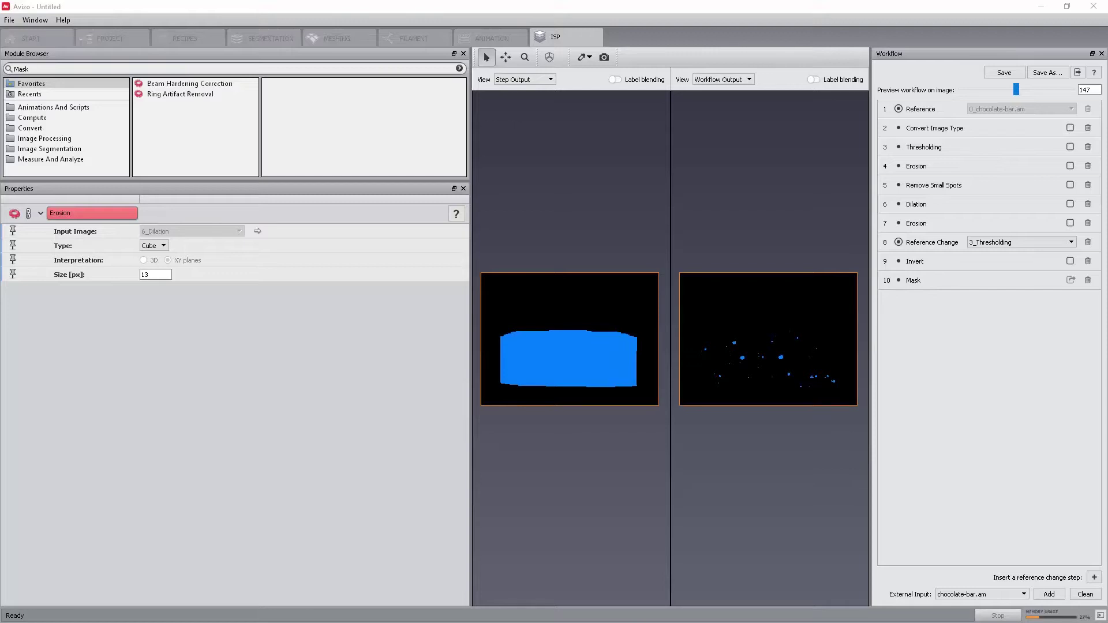
Step: Select the Mask step and set the first preview to show Step Input
left_click(952, 282)
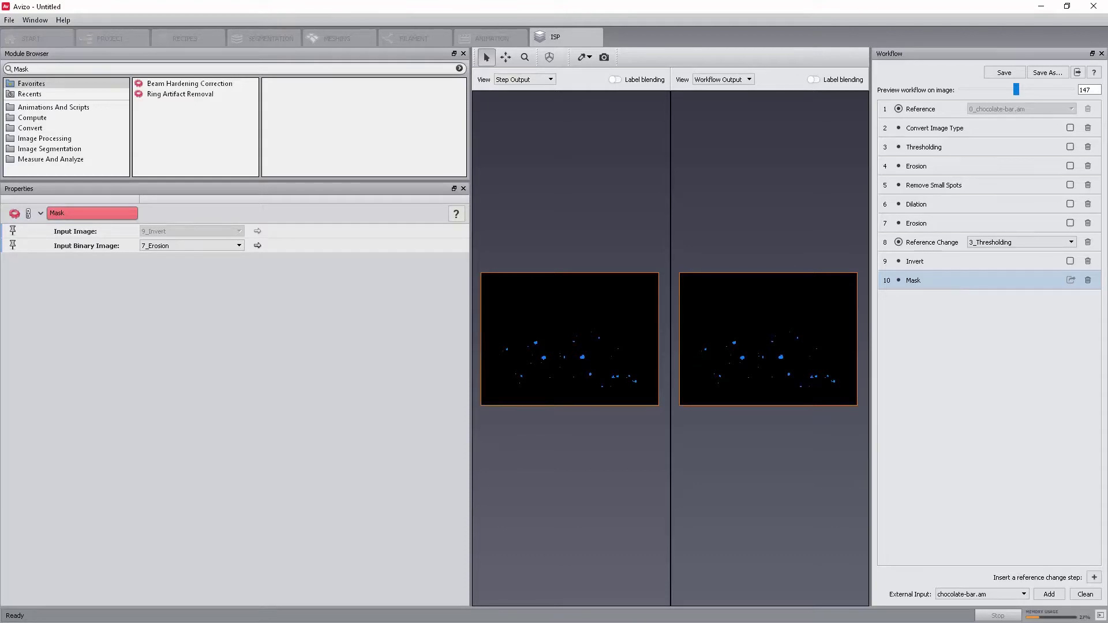
left_click(513, 79)
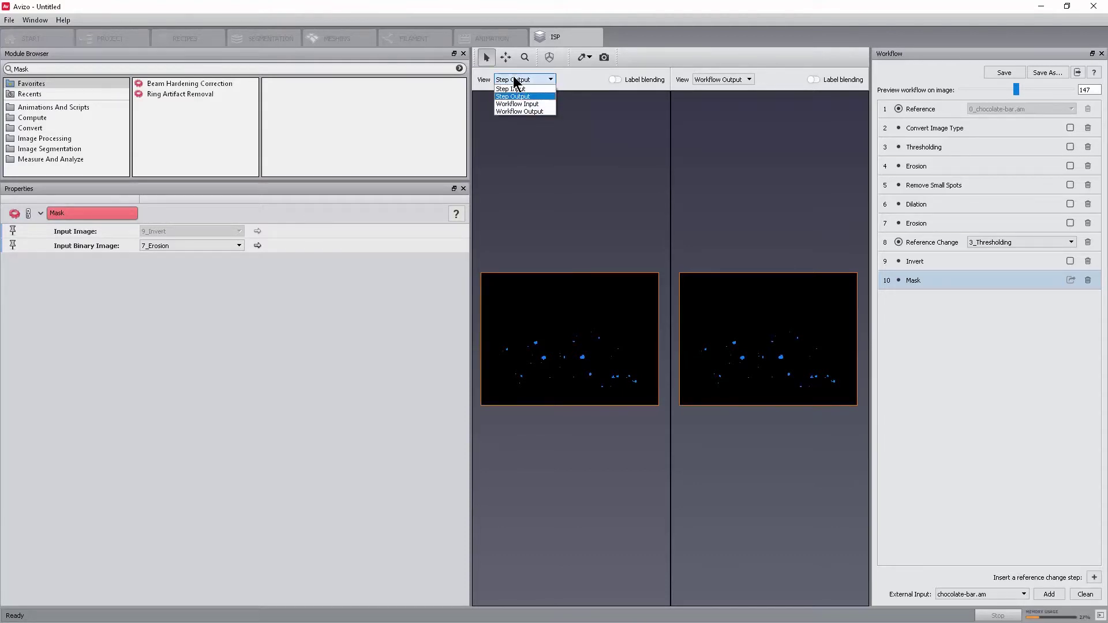
left_click(512, 88)
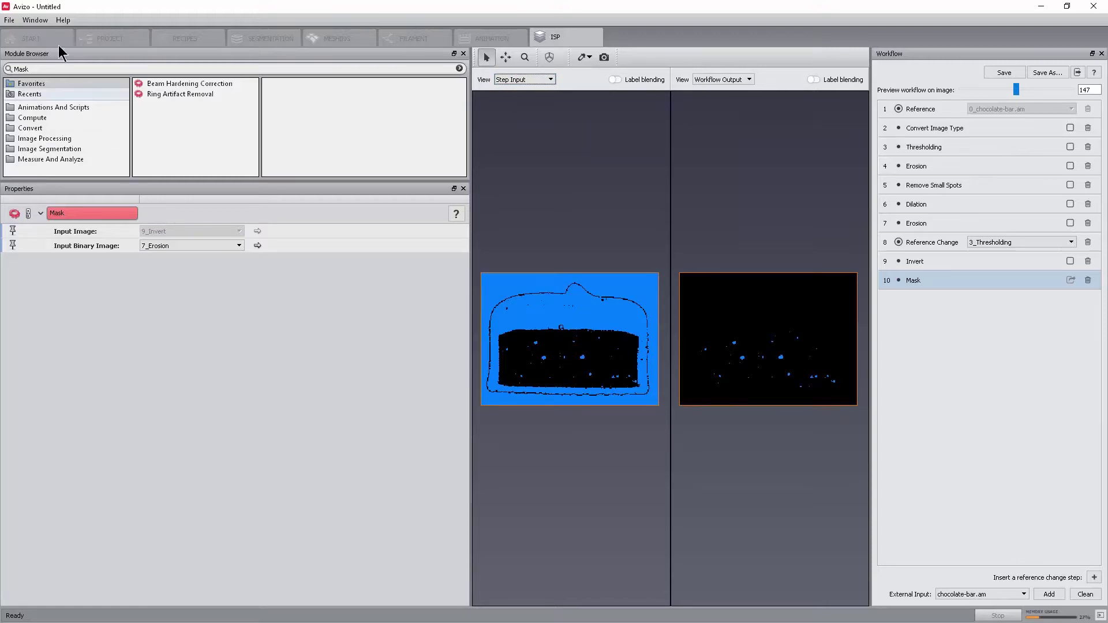
Step: Find the Labeling module and add it to the workflow after the Mask step
double_click(45, 69)
type("Labeling")
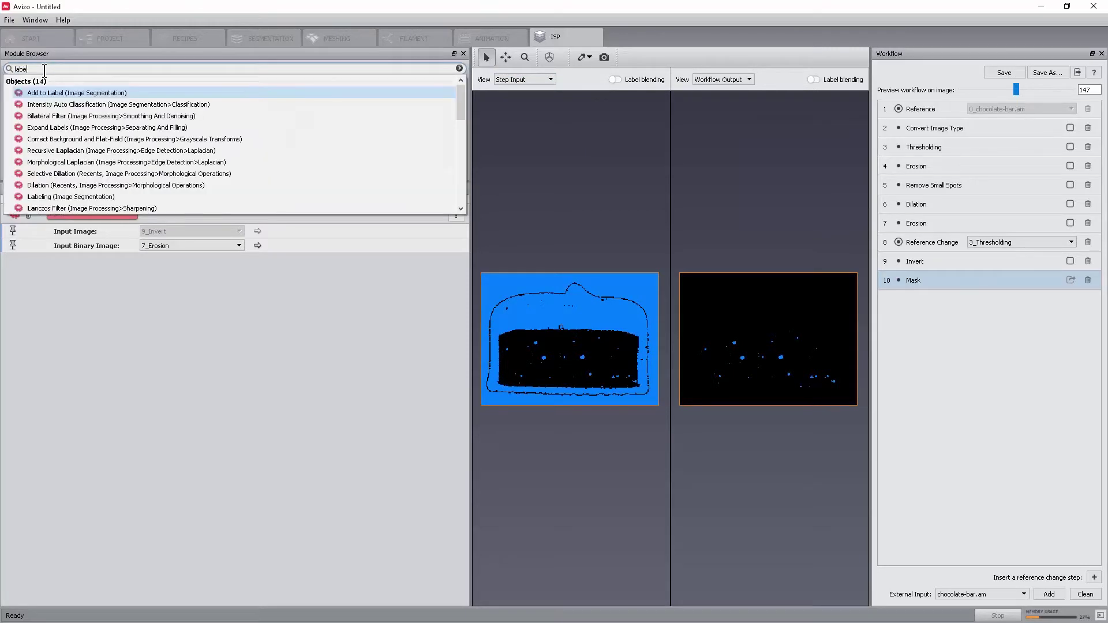
key("Return")
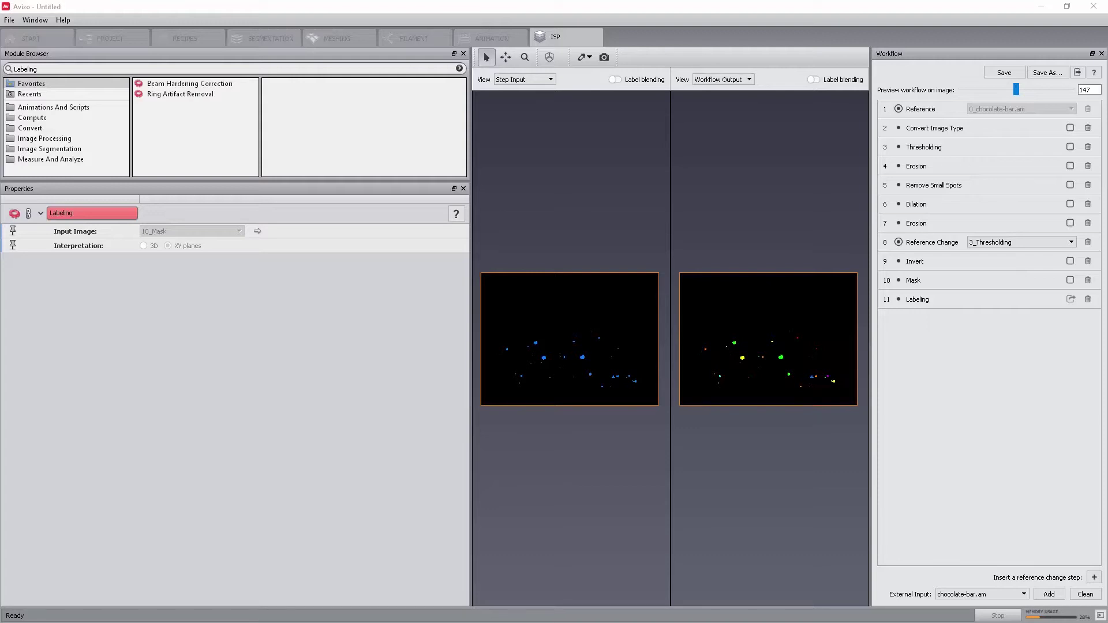
Step: Insert a Median Filter step right after the Convert Image Type step
left_click(952, 132)
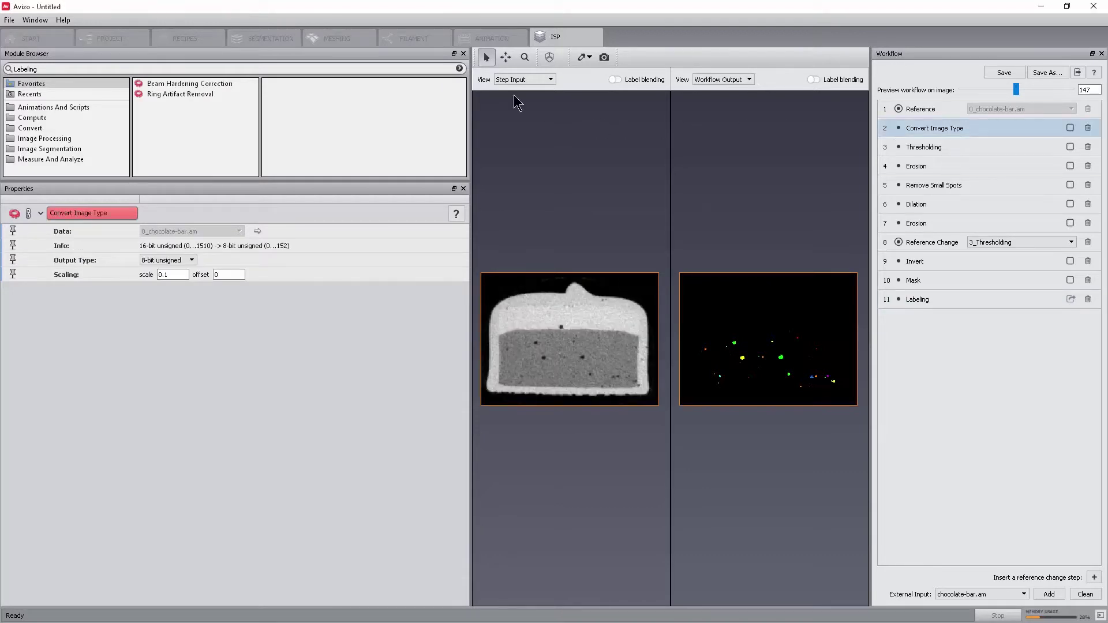
left_click(102, 67)
type("median fil")
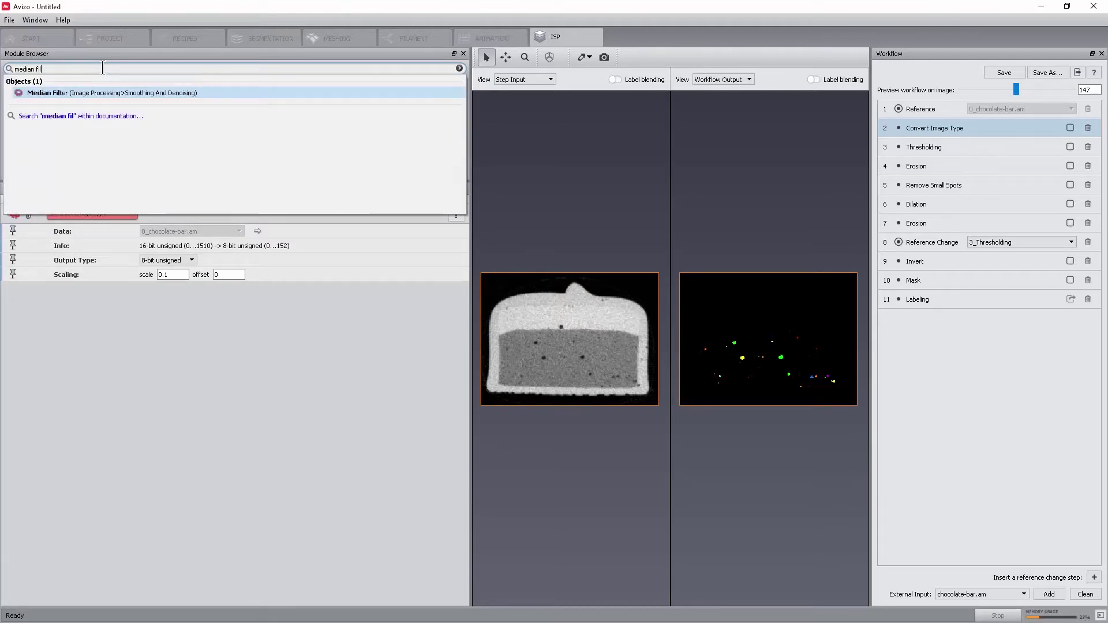
left_click(99, 93)
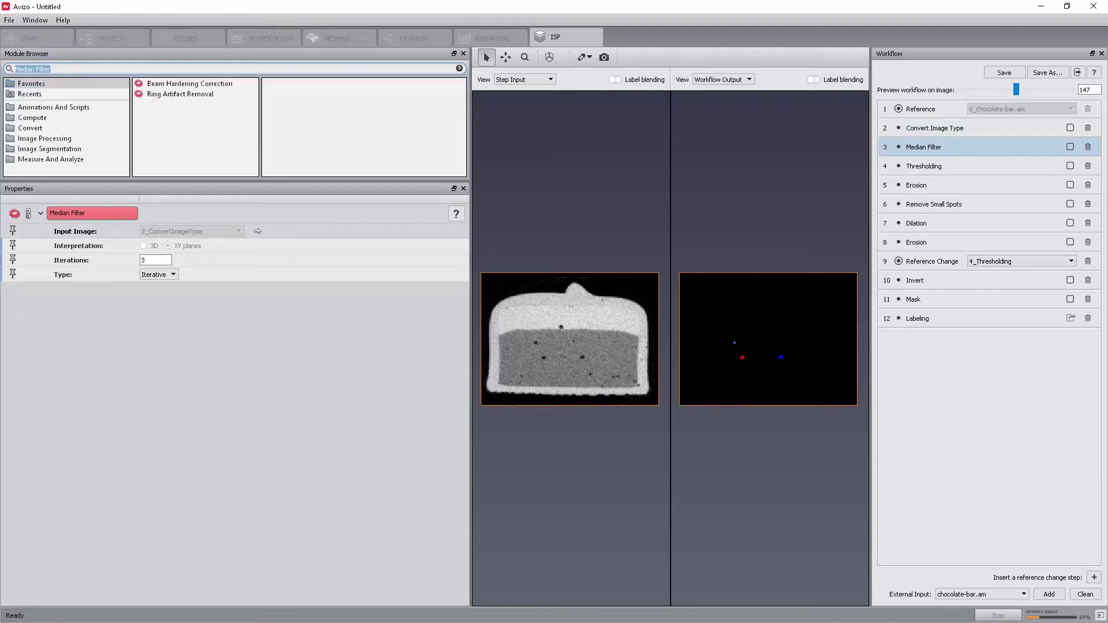
Step: Set the Median Filter to 1 iteration with type Disk, and switch the second preview to Step Output
double_click(149, 260)
type("1")
key("Return")
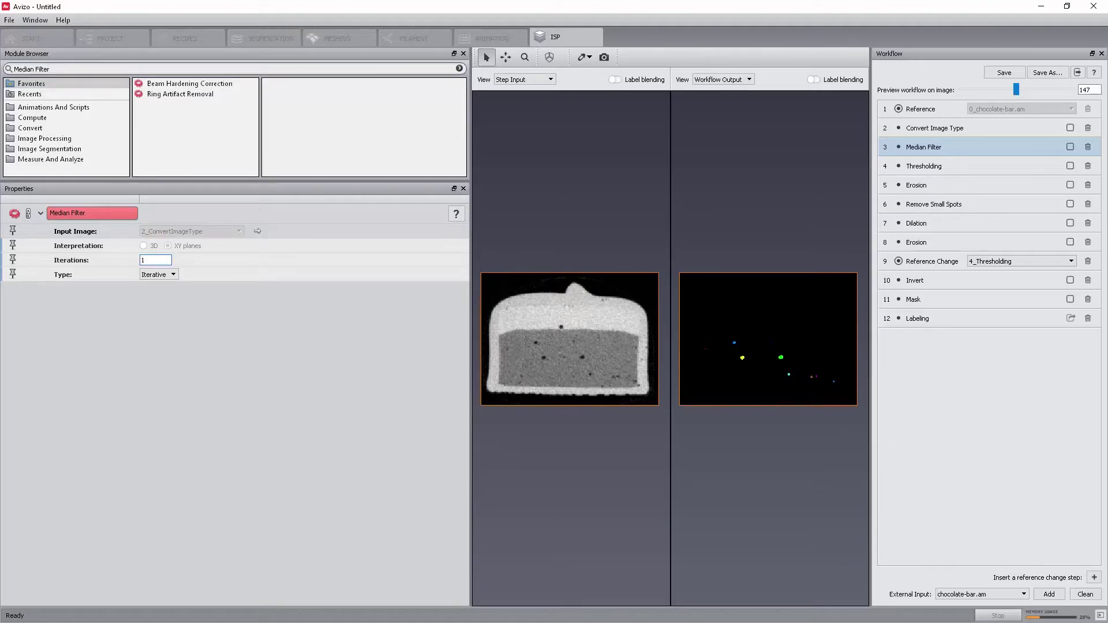
left_click(166, 276)
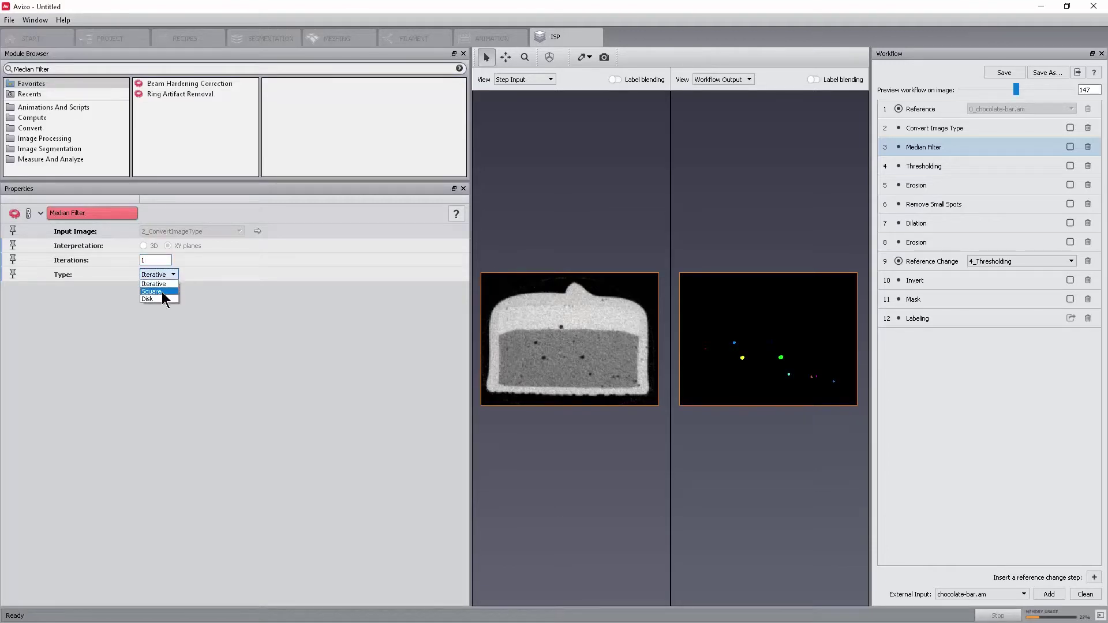
left_click(163, 299)
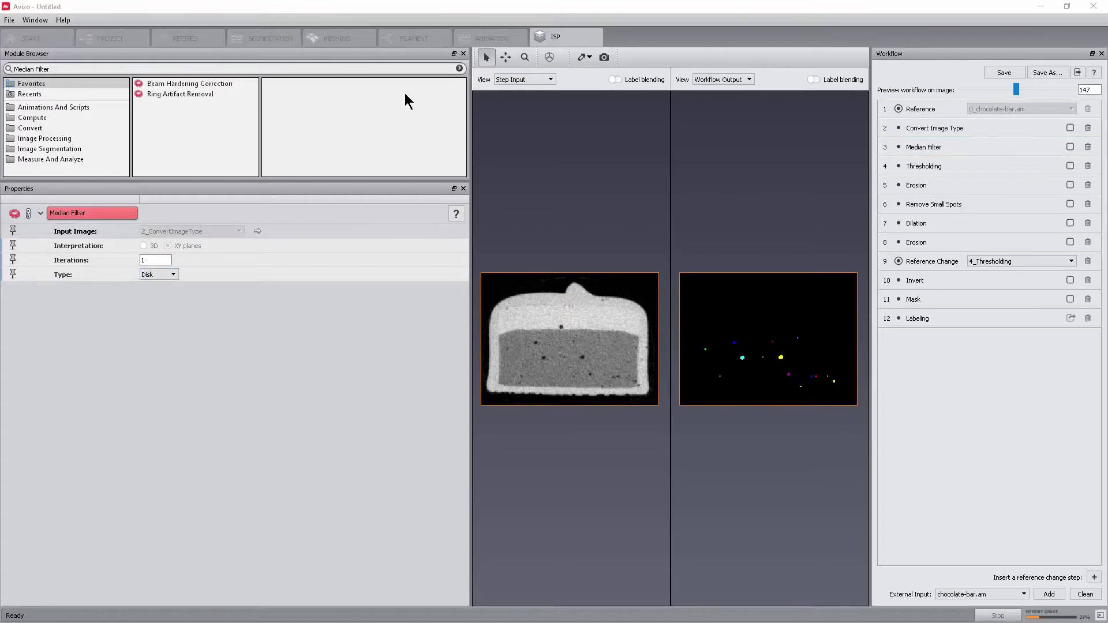
left_click(708, 78)
left_click(714, 97)
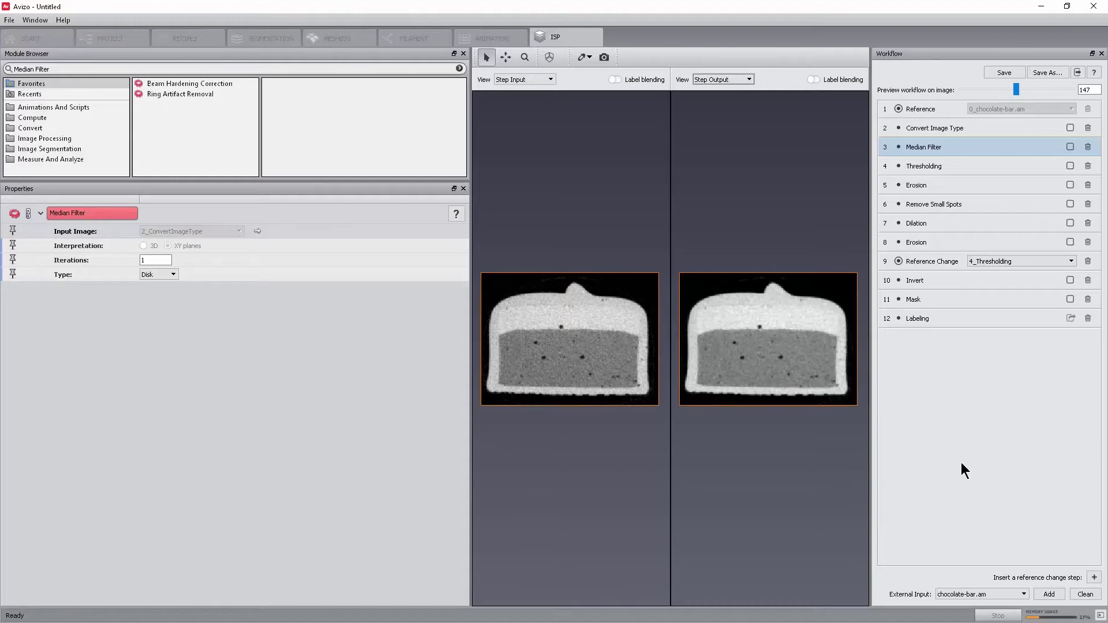
Step: Insert an Invert step after the step 8 Erosion, and select the final Labeling step to preview it
left_click(965, 245)
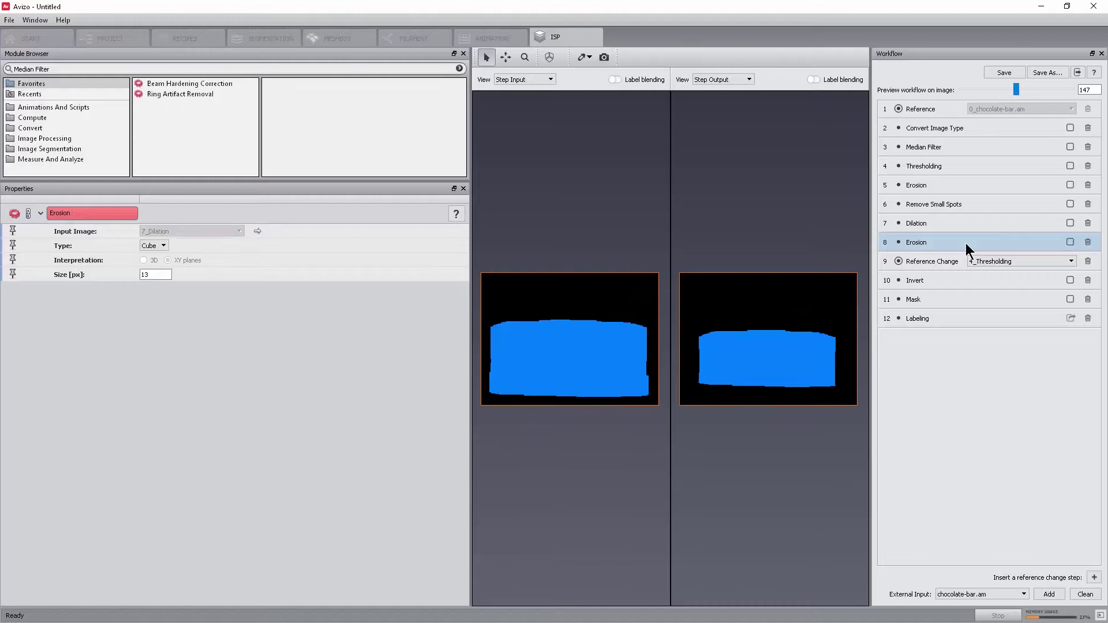
left_click(110, 68)
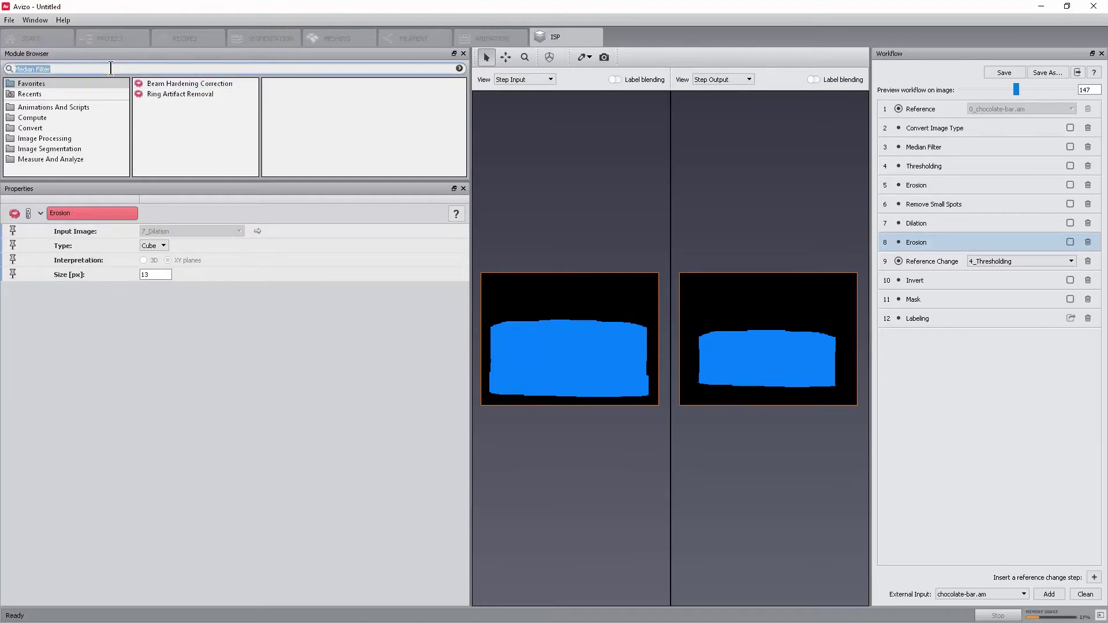
type("invert")
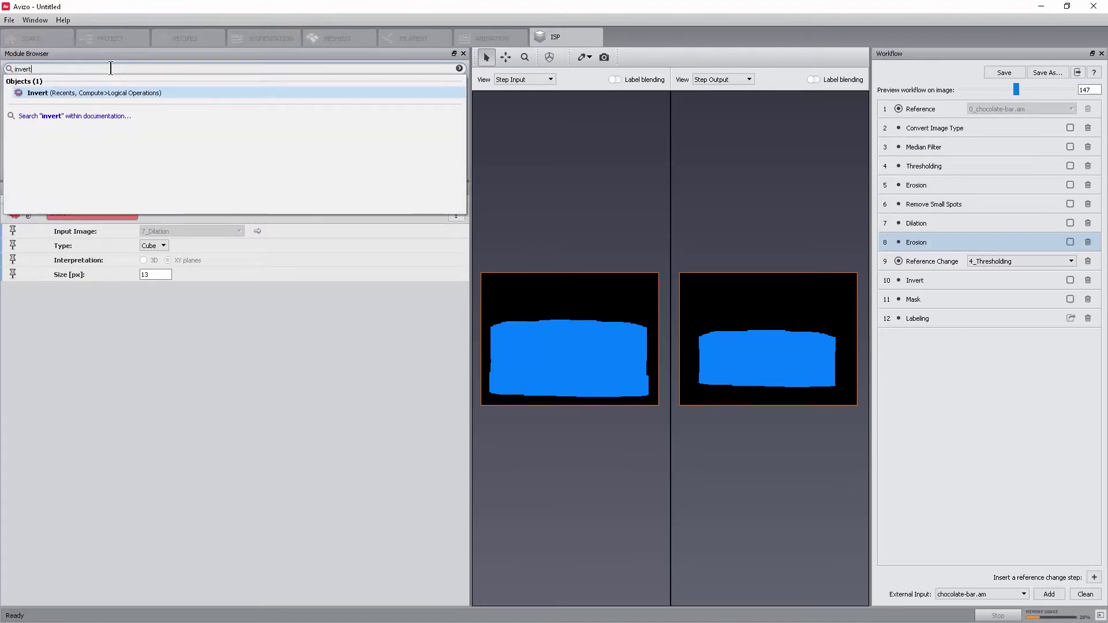
key("Return")
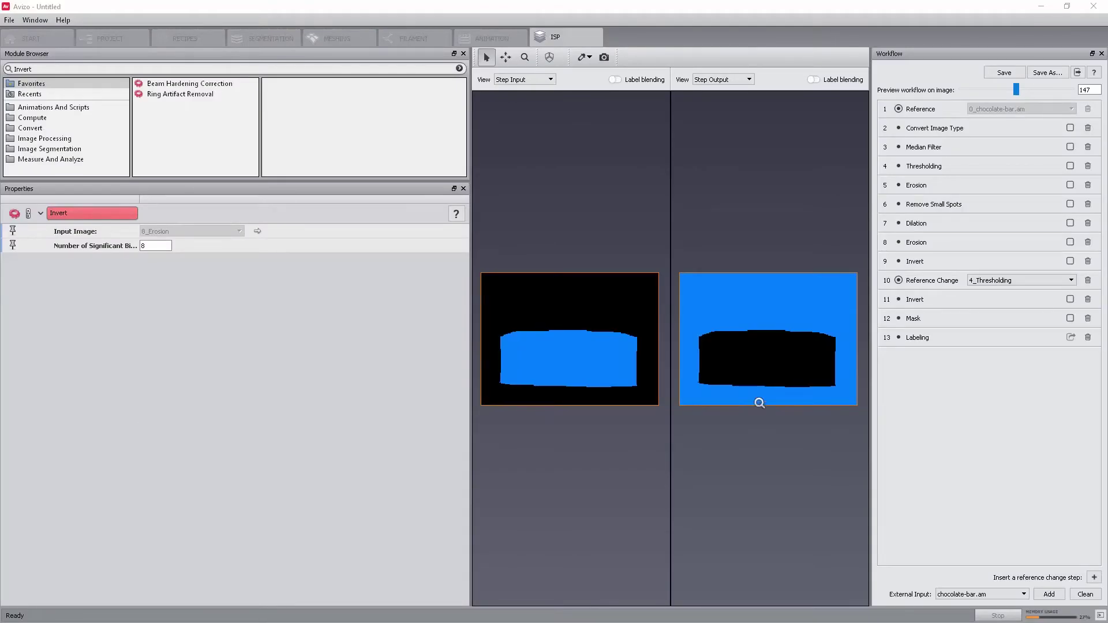
left_click(941, 338)
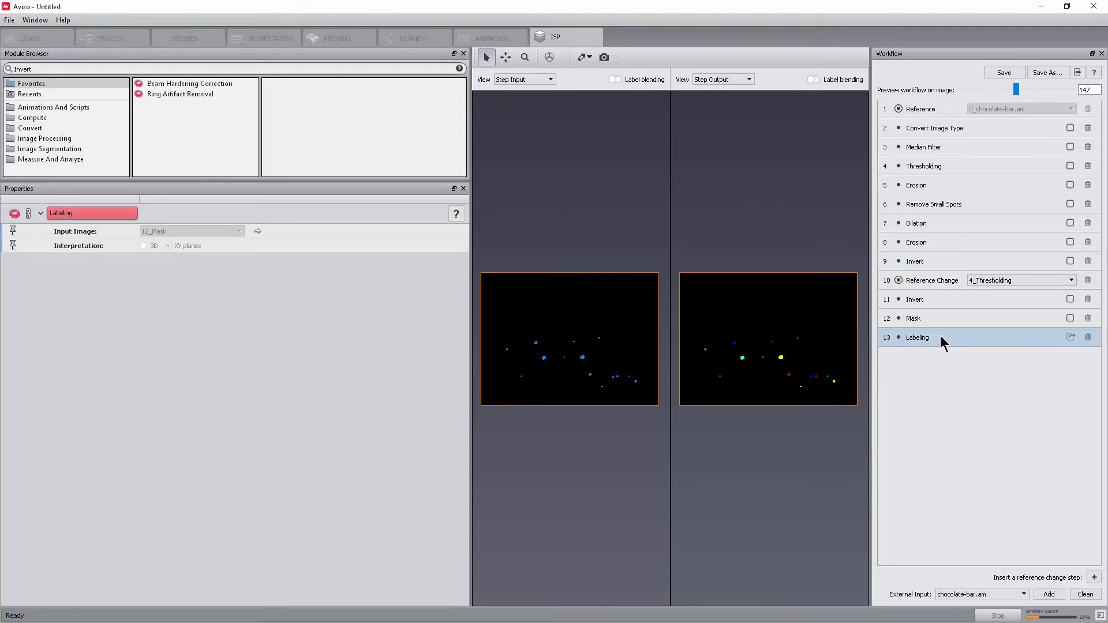
Step: Insert a reference change step after the Labeling step and set its source to 2_ConvertImageType
left_click(1094, 578)
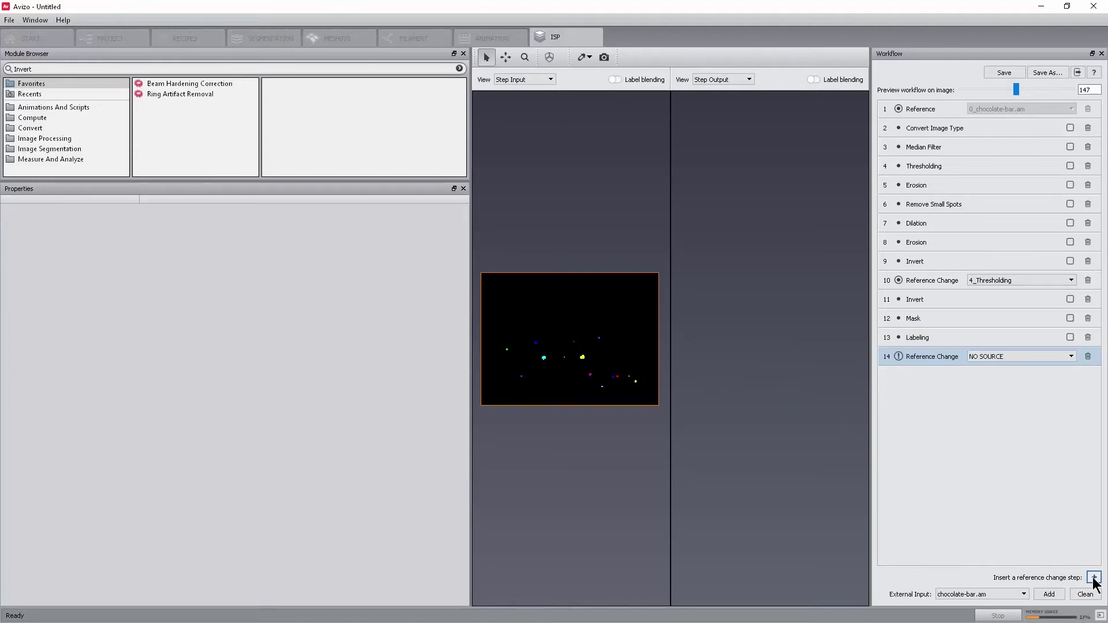
left_click(1041, 358)
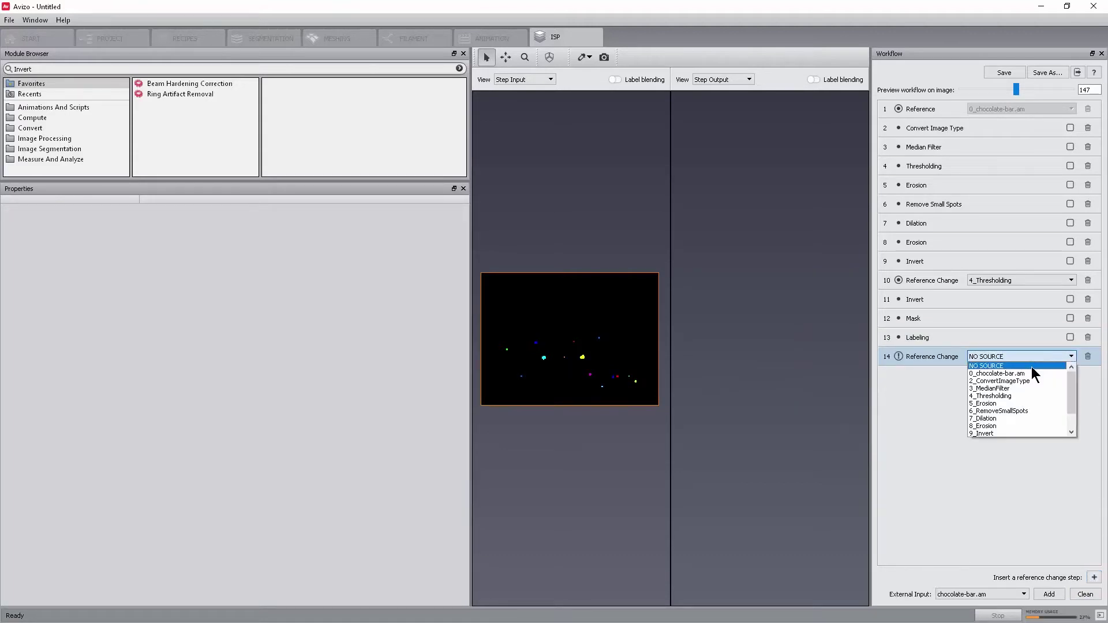
left_click(1024, 381)
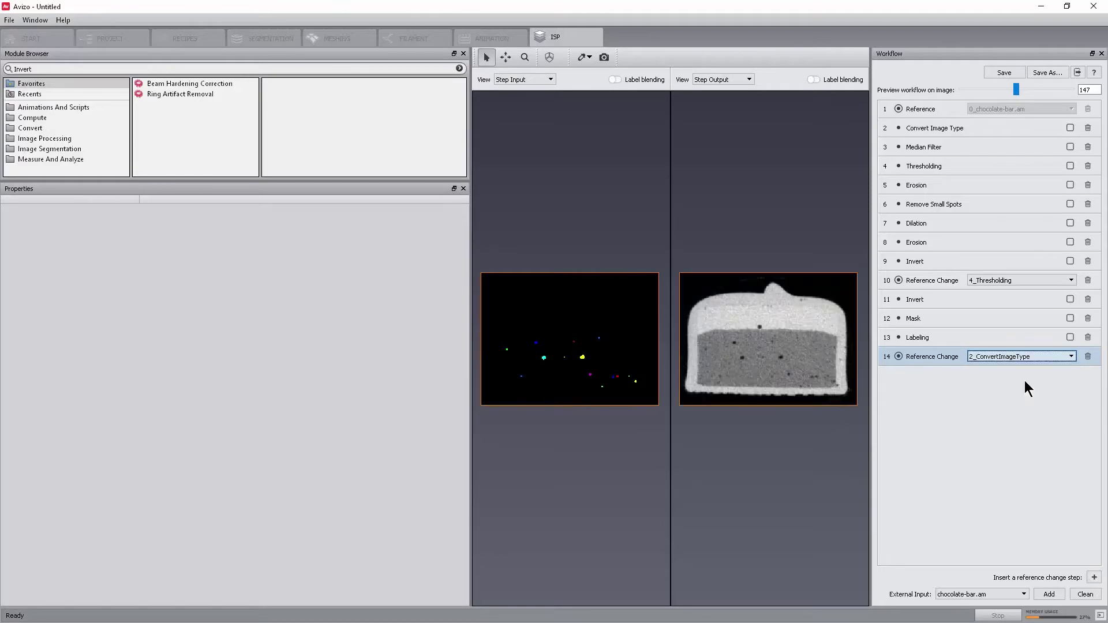
Step: Add a Non-Local Means Filter step to the end of the workflow and set its mode to GPU Standard
double_click(122, 75)
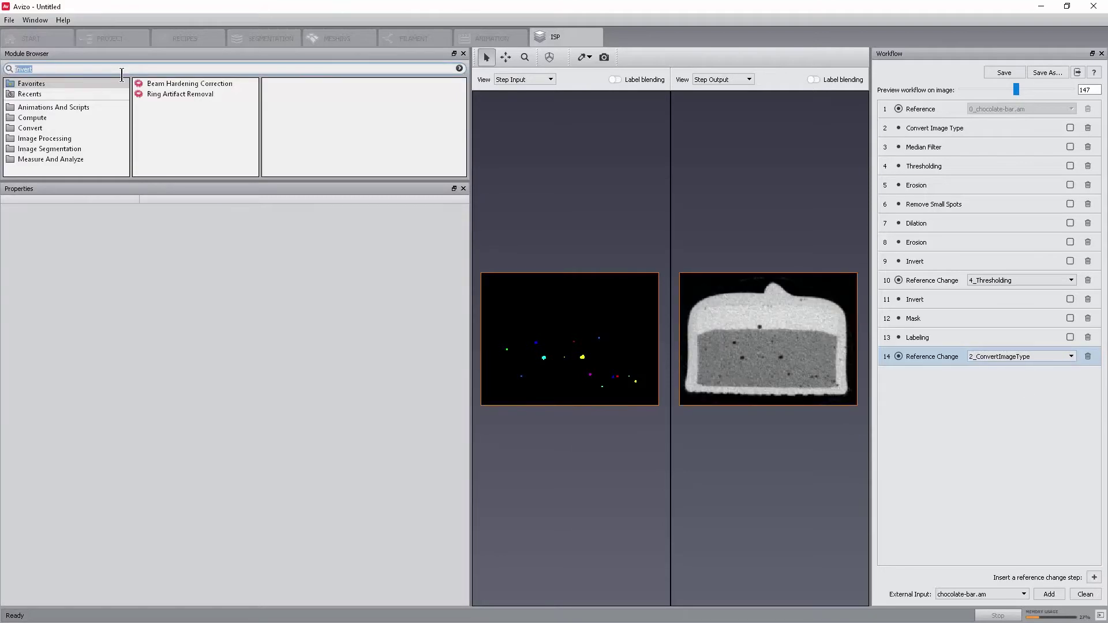
type("non-local")
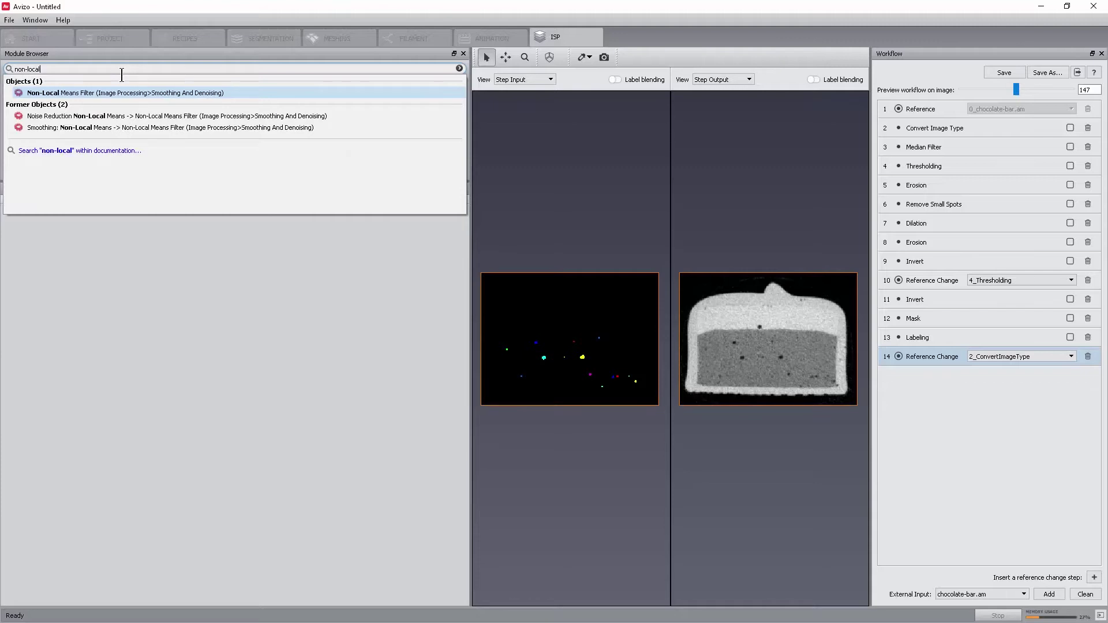
key("Escape")
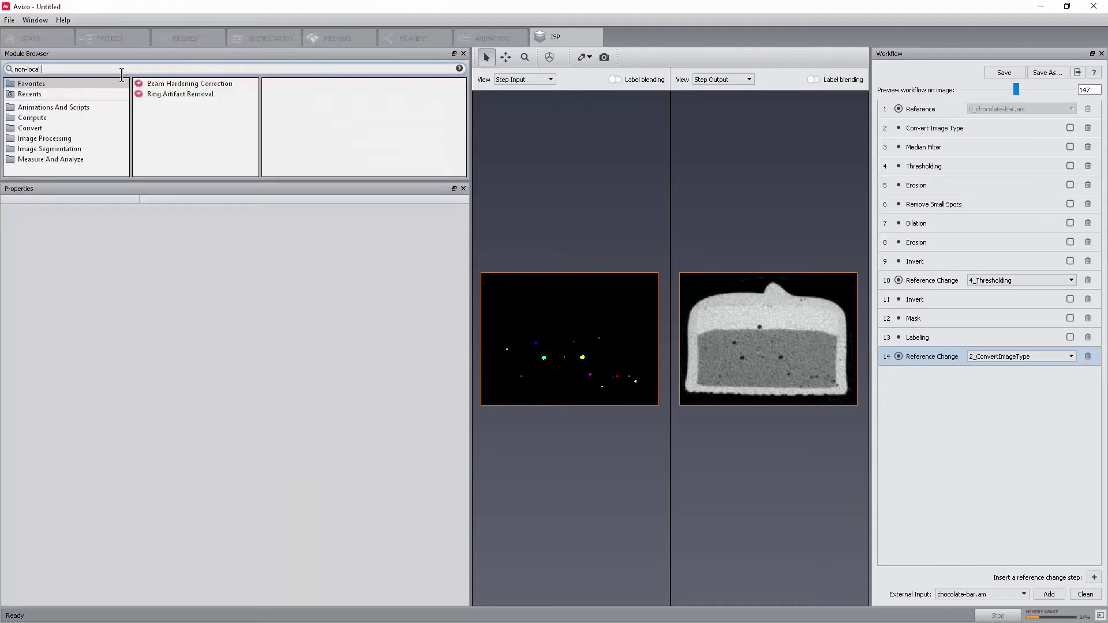
key("Return")
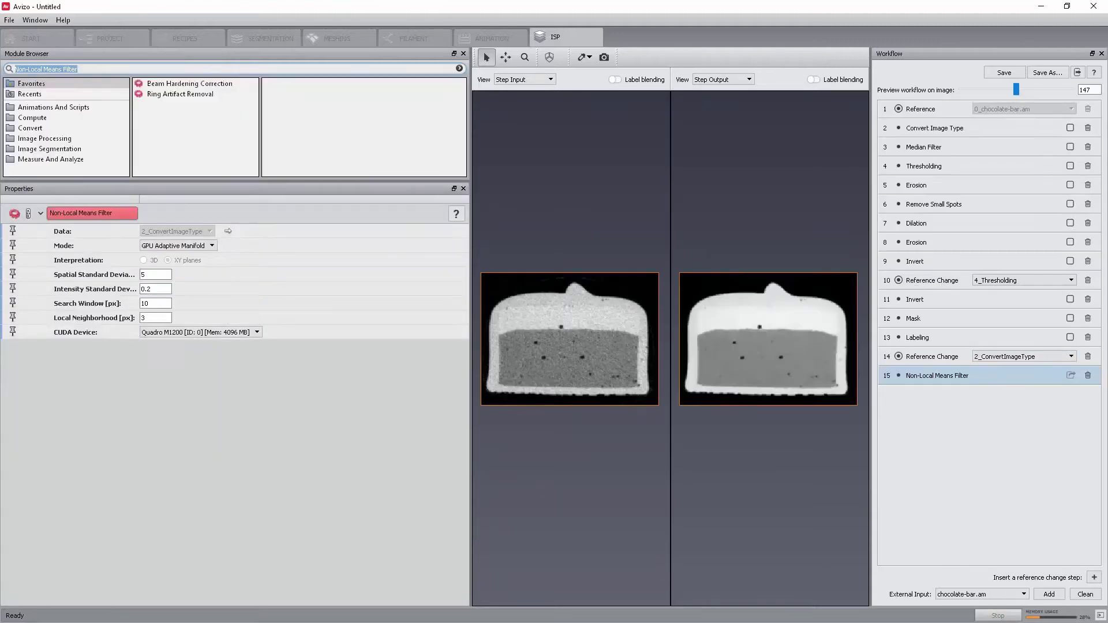
left_click(167, 243)
left_click(172, 261)
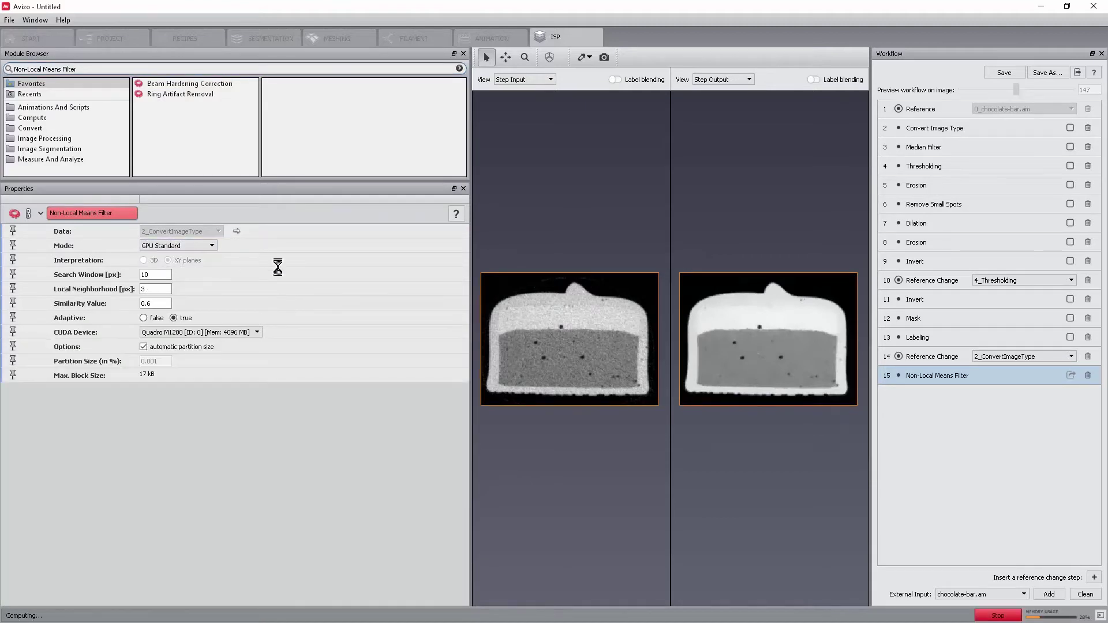
Step: Add a Normalize Grayscale step after the Non-Local Means Filter and set its range mode to other
left_click(82, 68)
type("normali")
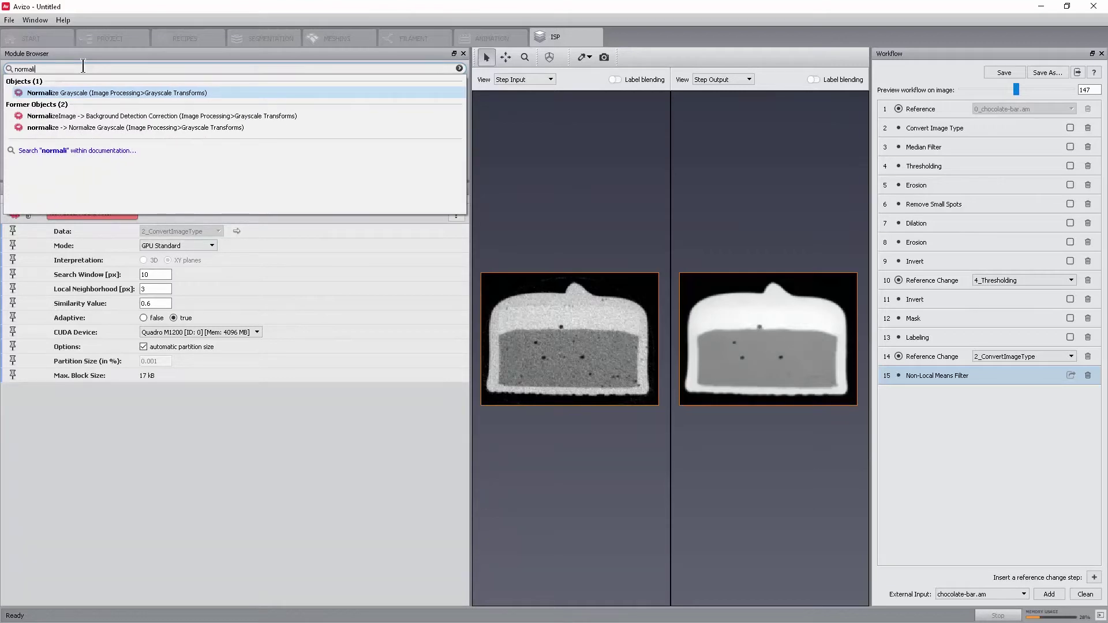
key("Return")
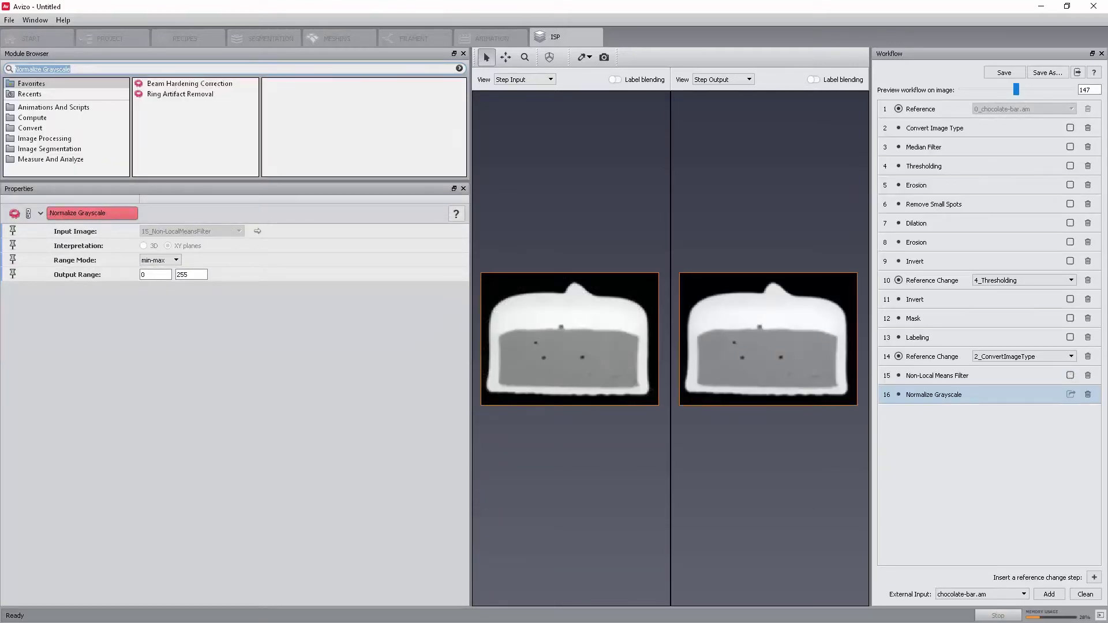
left_click(164, 260)
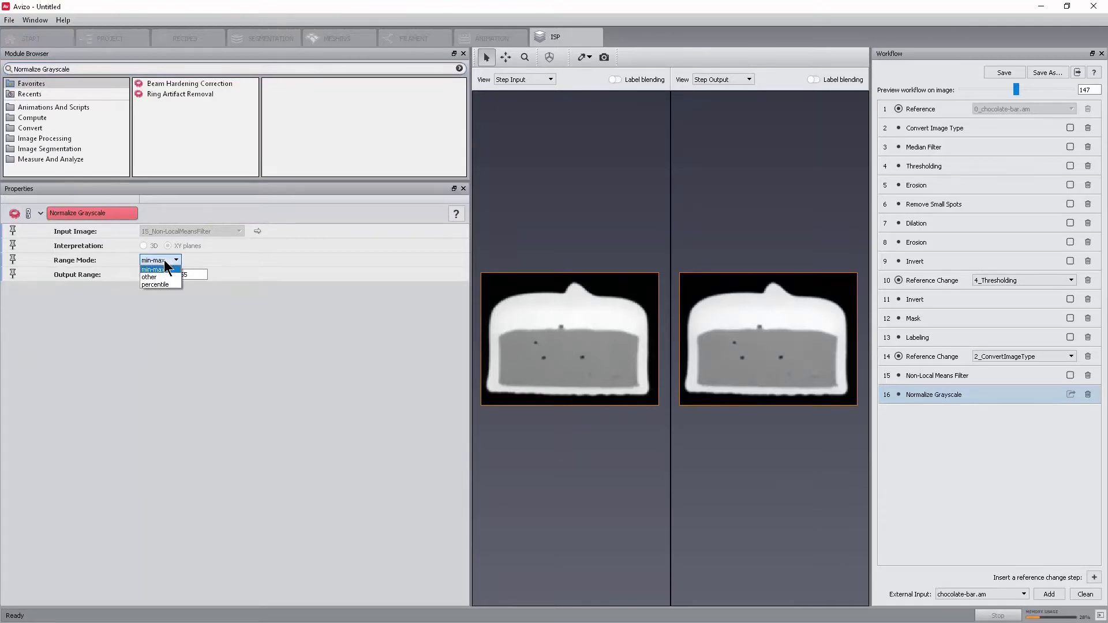
left_click(159, 277)
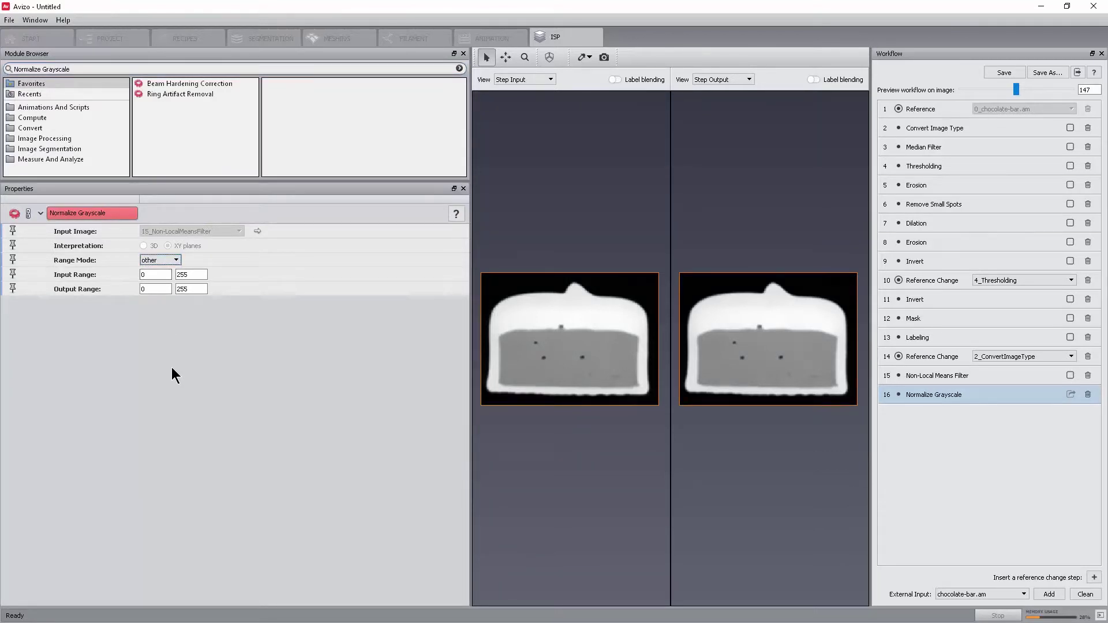
Step: Set the Normalize Grayscale input range to 100–160 and the upper limit of its output range to 150
double_click(153, 274)
type("100")
double_click(190, 274)
type("1")
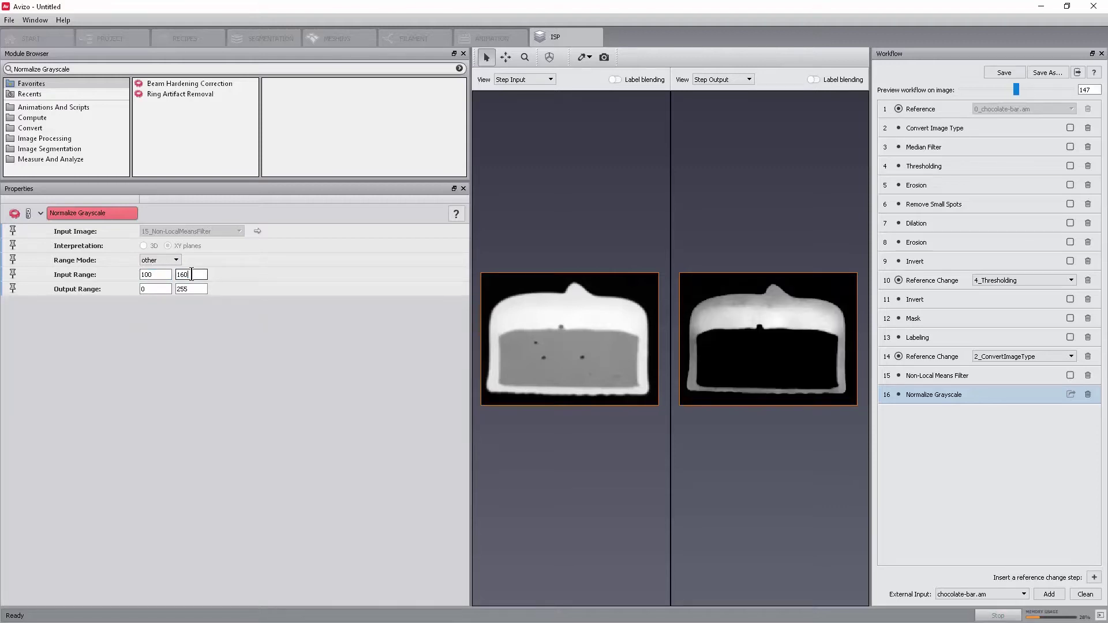
type("60")
double_click(191, 289)
type("150")
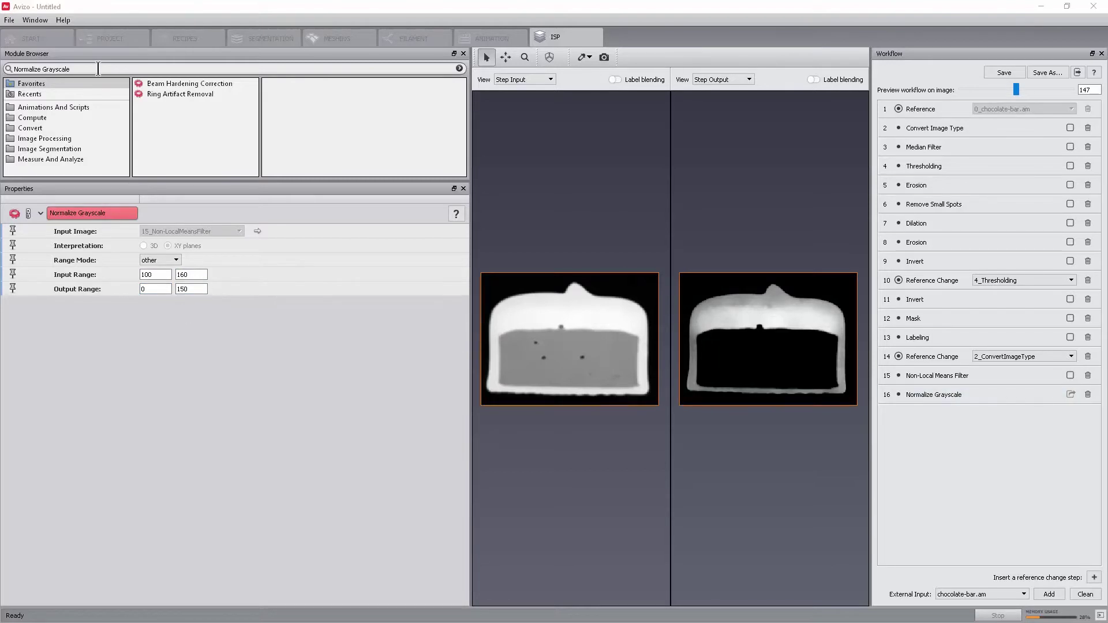
Step: Add a Thresholding step after Normalize Grayscale and set its intensity range to 54–98
left_click(98, 68)
type("thr")
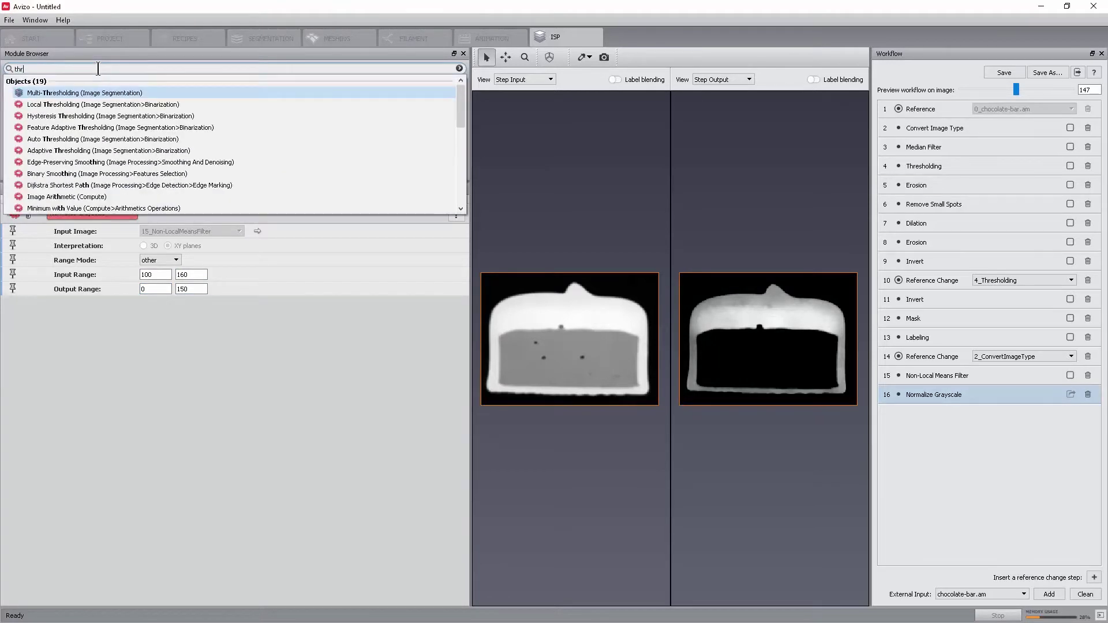
type("esholding")
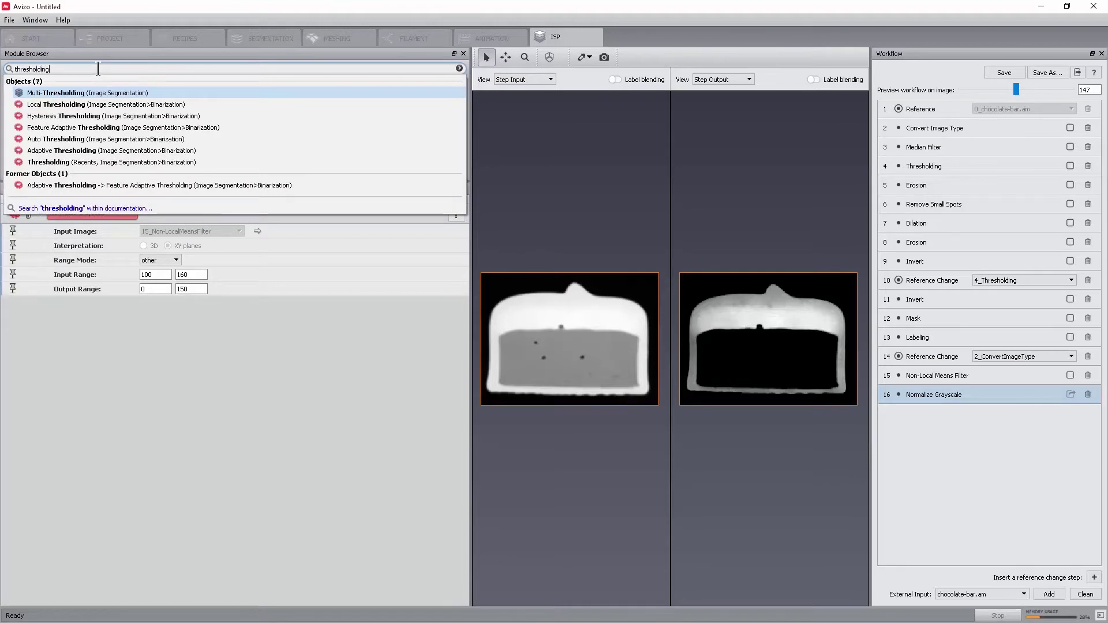
left_click(81, 162)
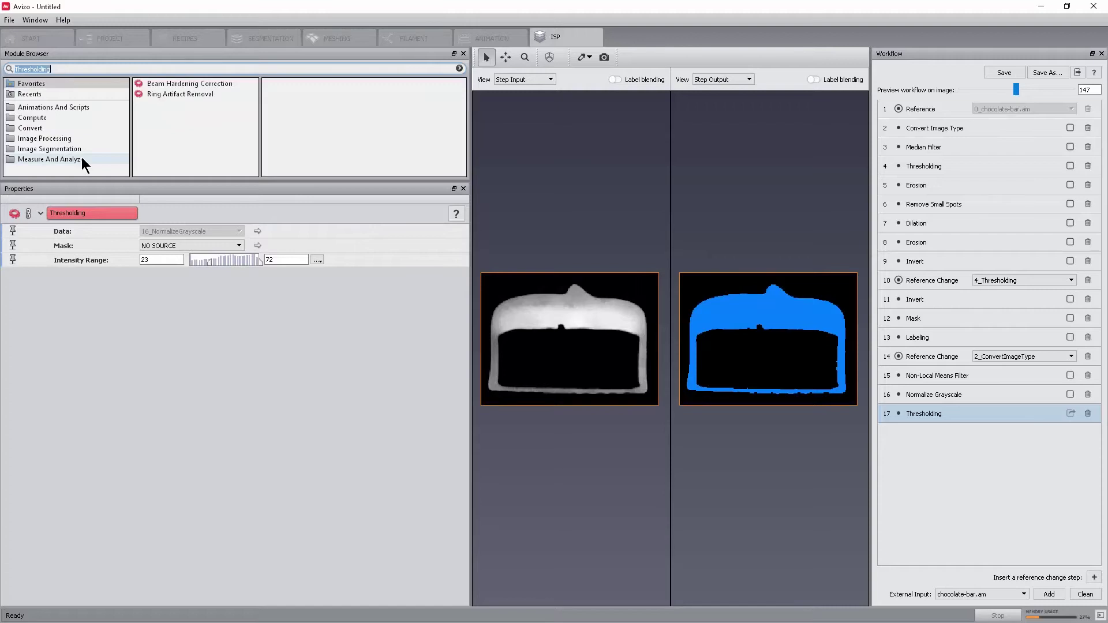
left_click(173, 254)
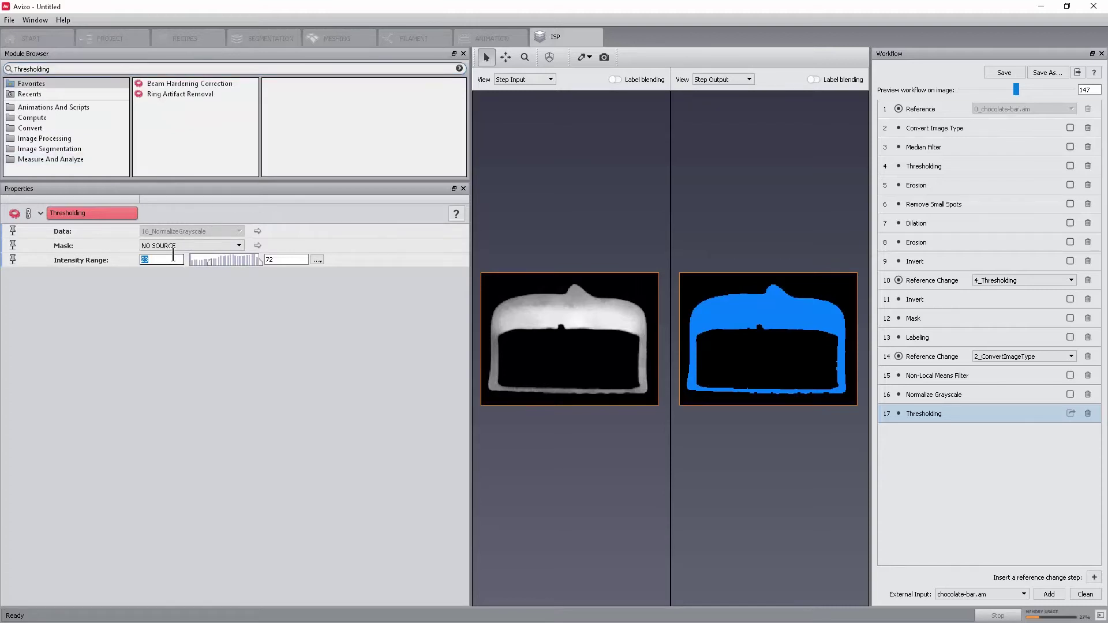
type("54")
key("Tab")
type("98")
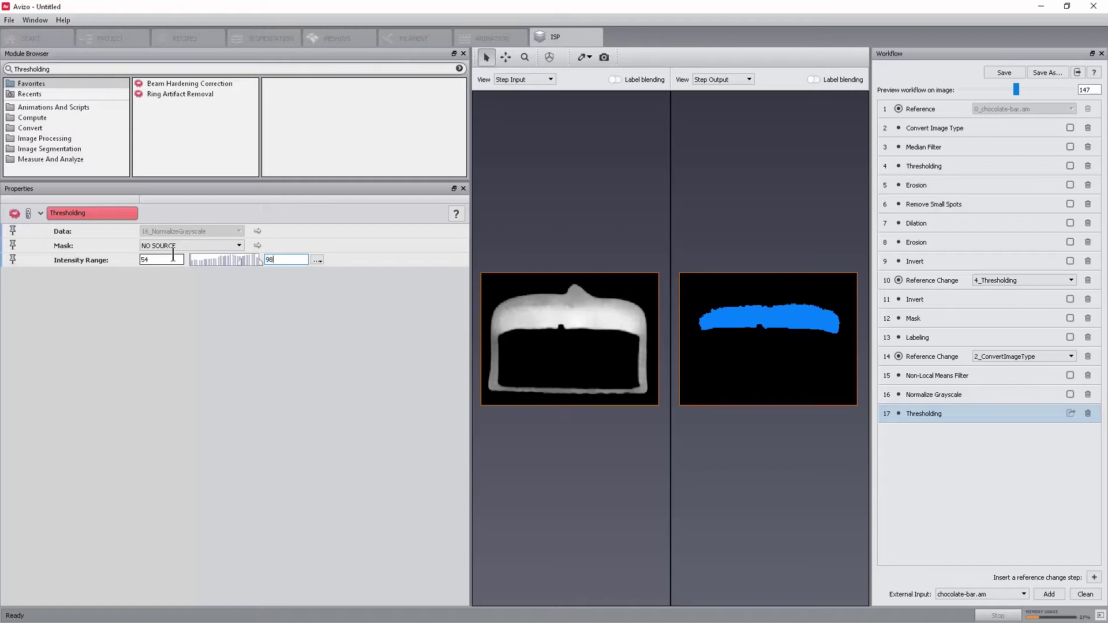
key("Tab")
Step: Add a Dilation step after the new Thresholding step, with type Disc and a size of 3 px
double_click(47, 69)
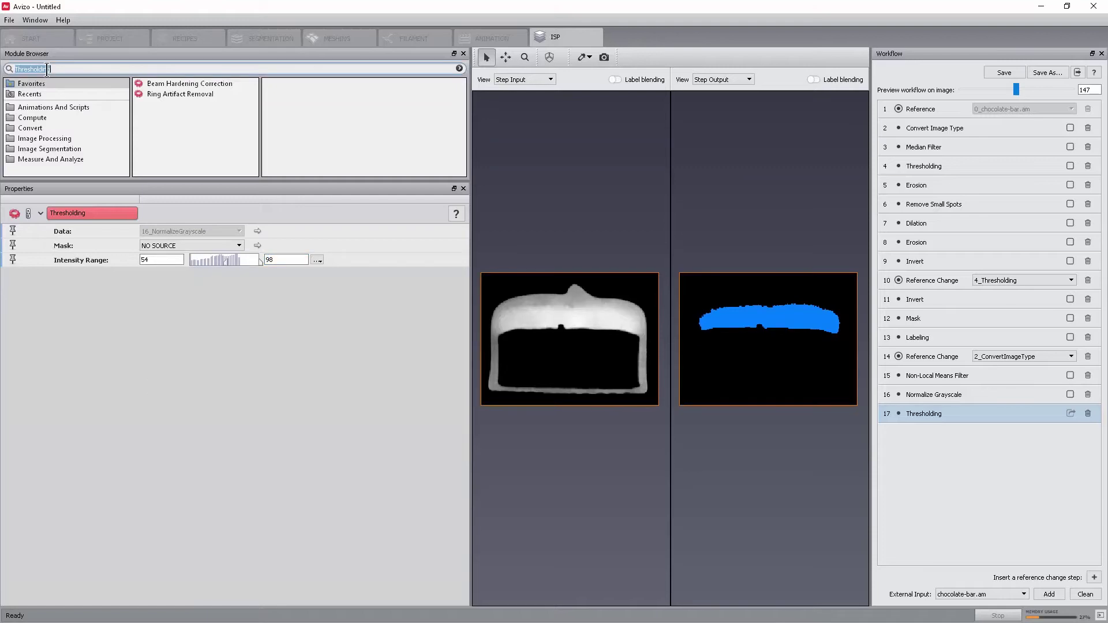
type("dilation")
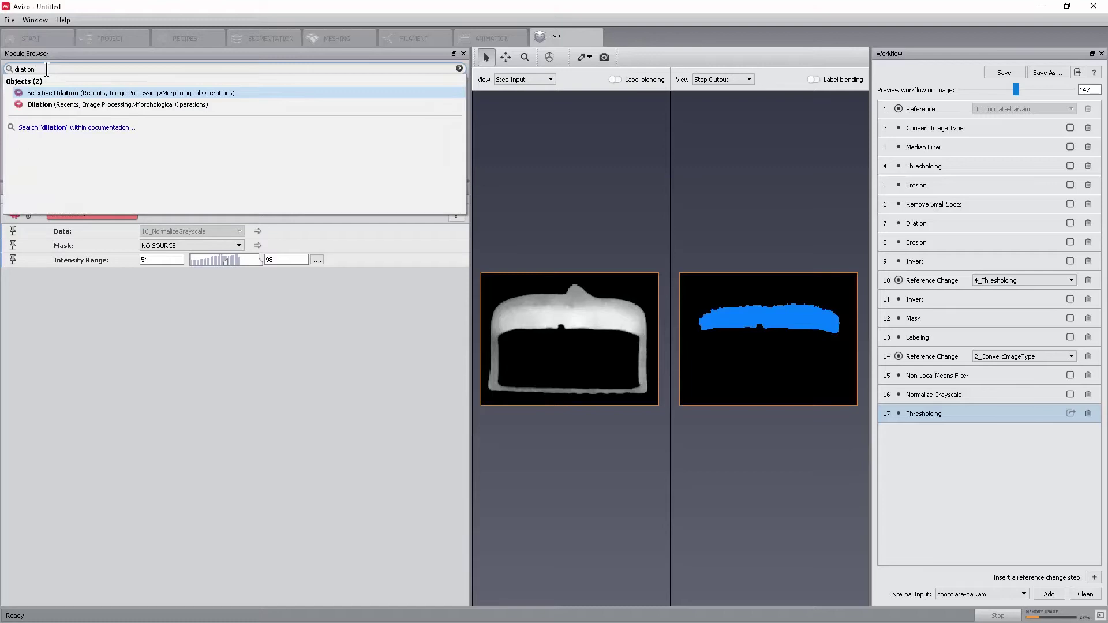
key("Down")
key("Return")
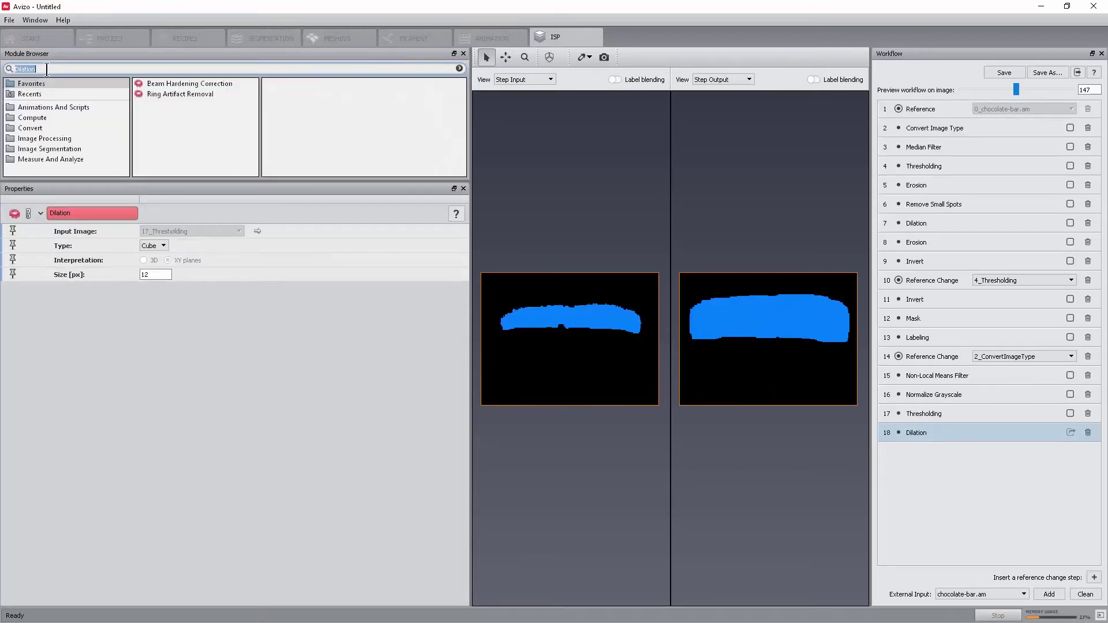
left_click(163, 246)
left_click(149, 263)
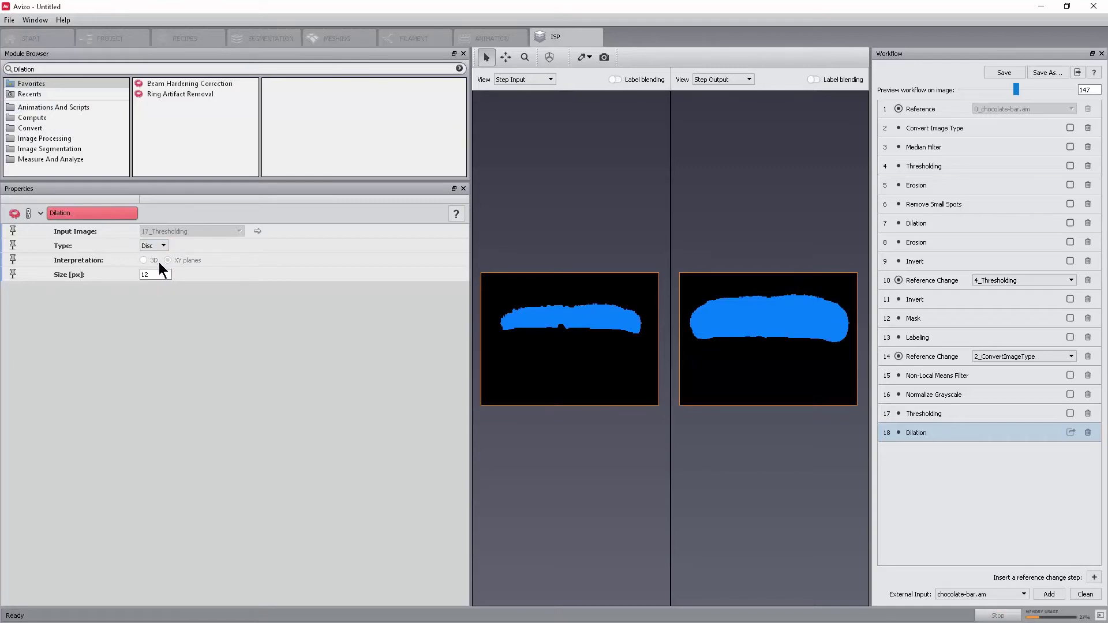
double_click(156, 275)
type("3")
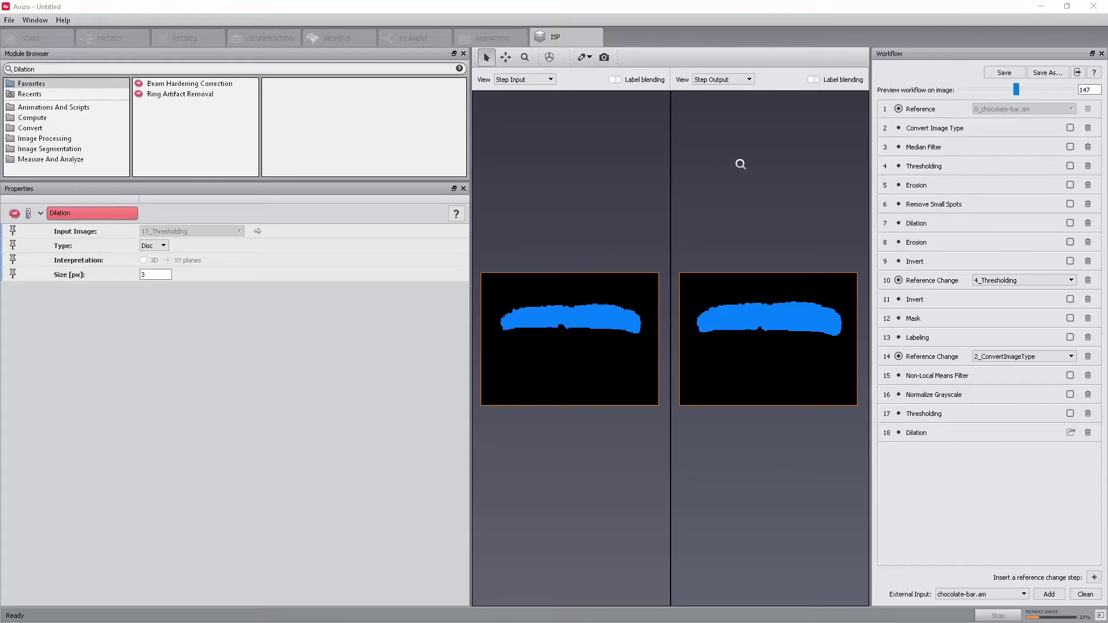
Step: Preview the workflow on image 135 of the stack
left_click(1096, 91)
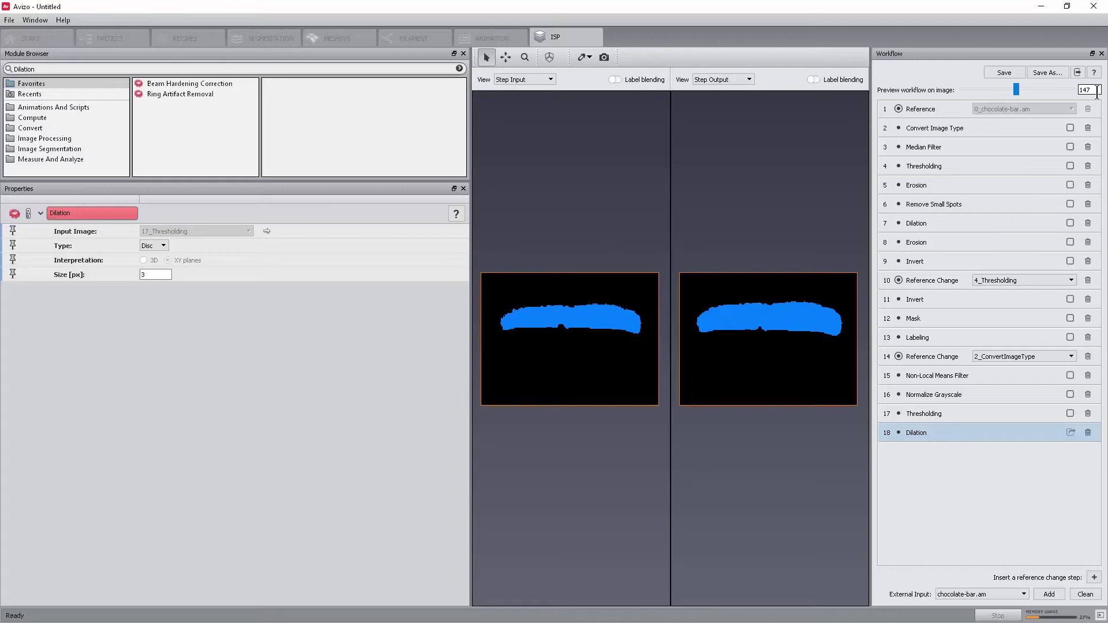
double_click(1097, 91)
type("135")
key("Return")
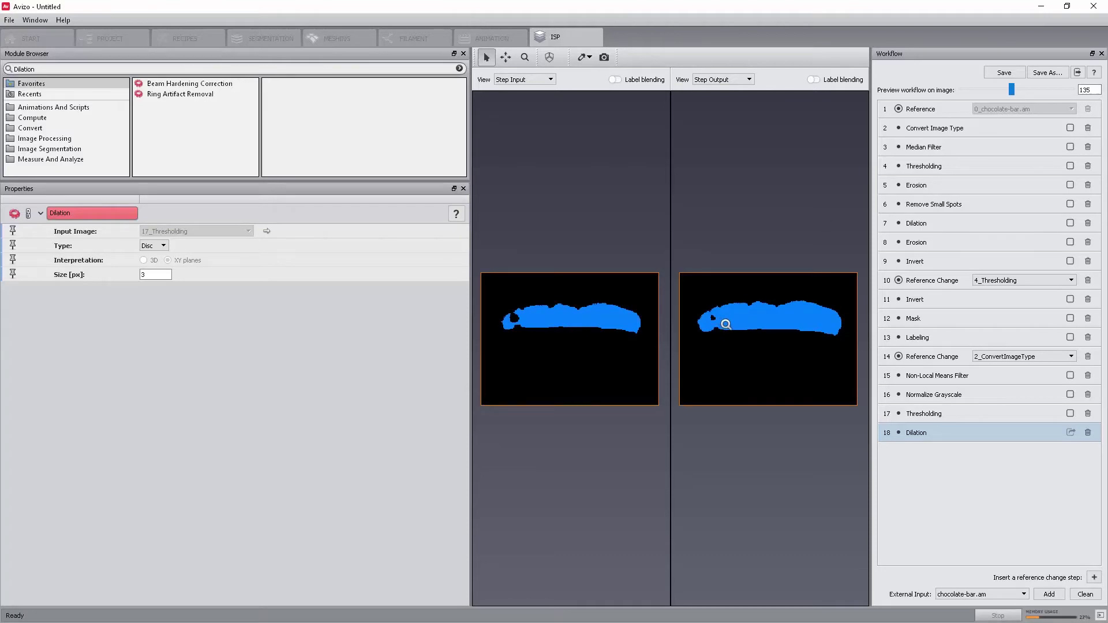
Step: Add a Remove Small Holes step after the last Dilation step and set its size to 200 px
left_click(75, 69)
type("re")
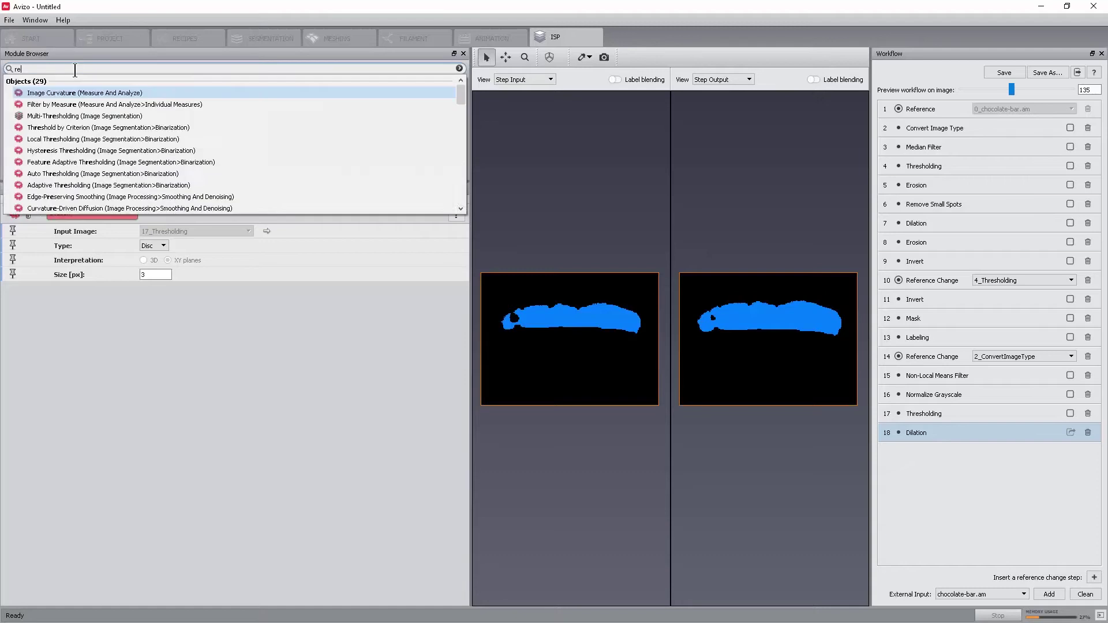
type("move small")
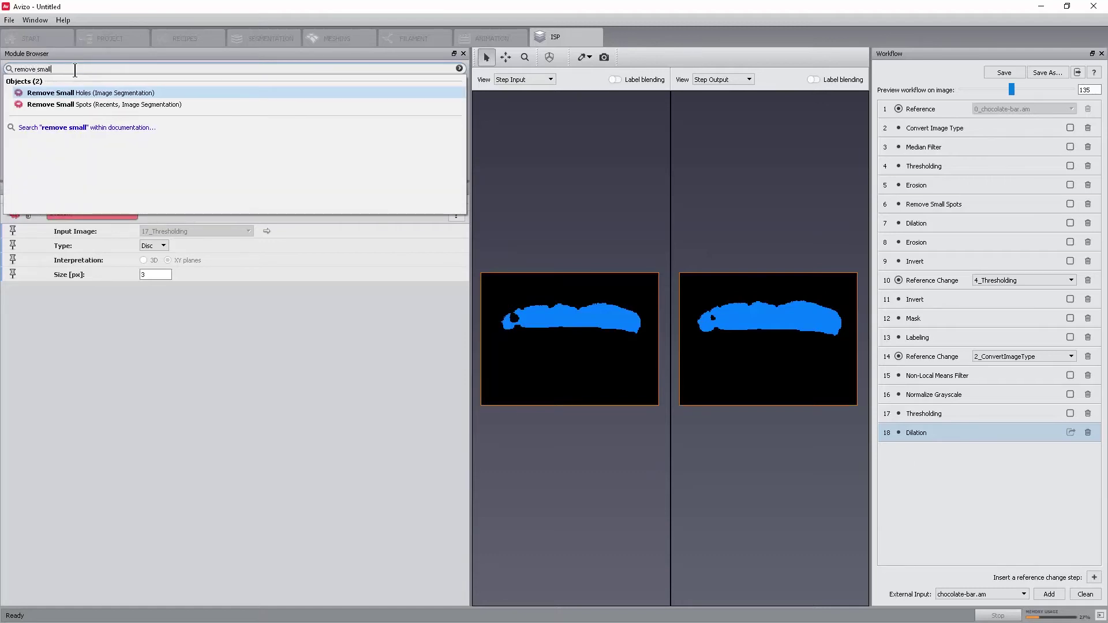
type(" holes")
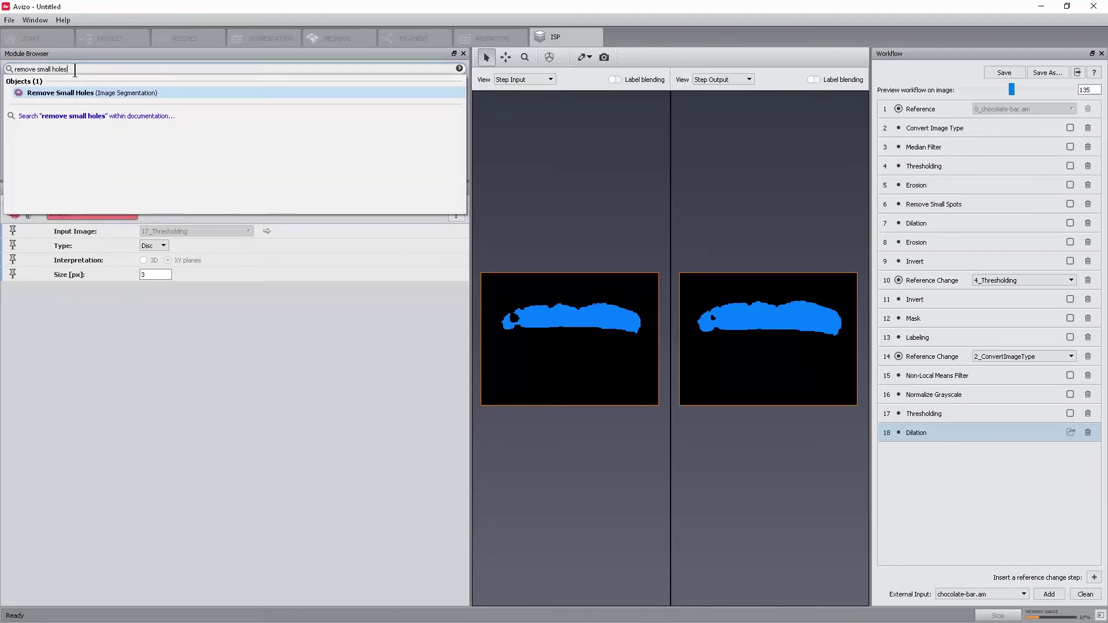
key("Return")
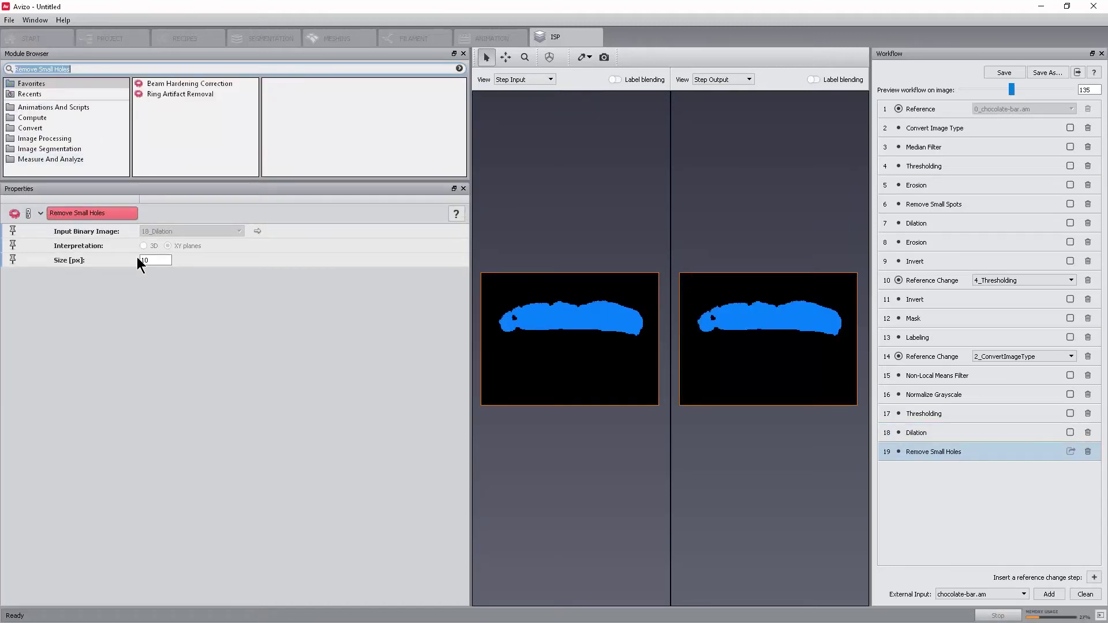
double_click(155, 260)
type("2")
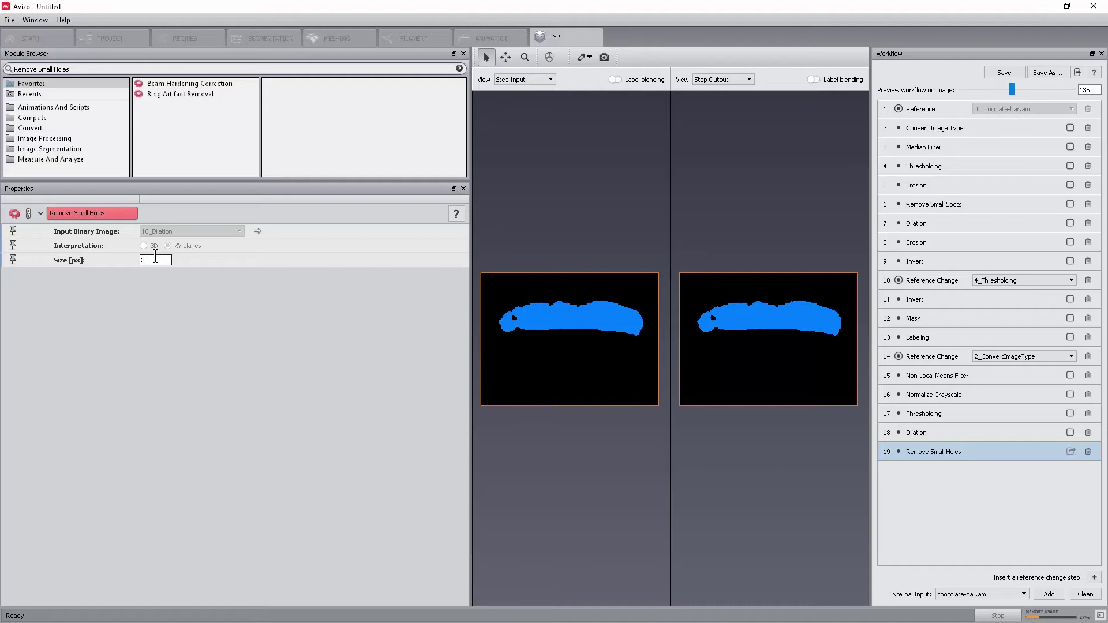
type("00")
key("Return")
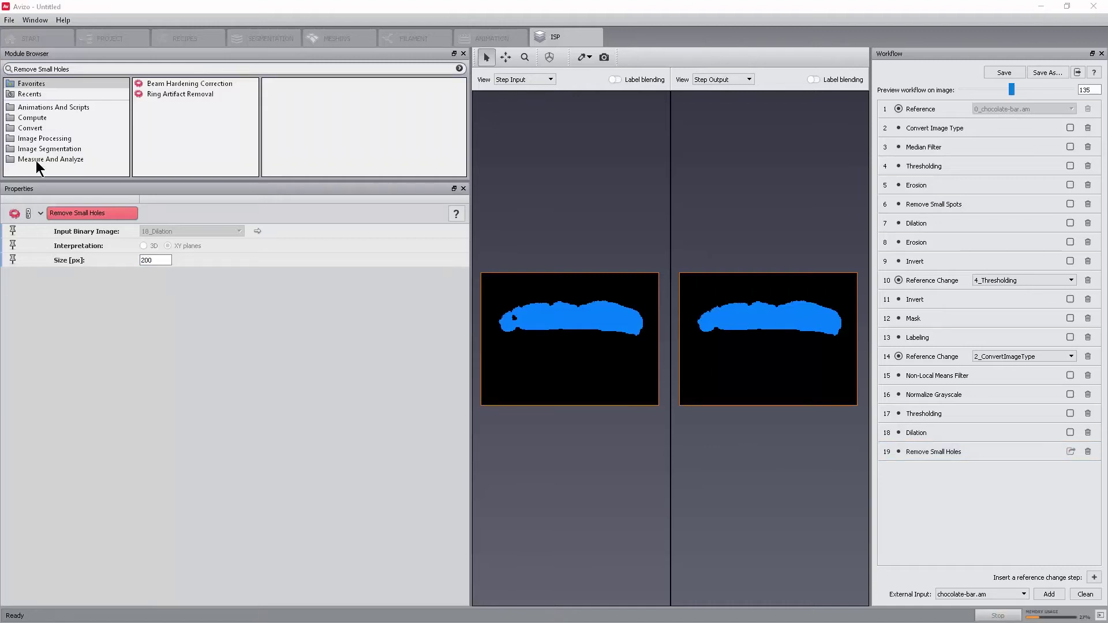
Step: Find the Erosion module and add it to the workflow after the Remove Small Holes step
triple_click(75, 69)
type("ero")
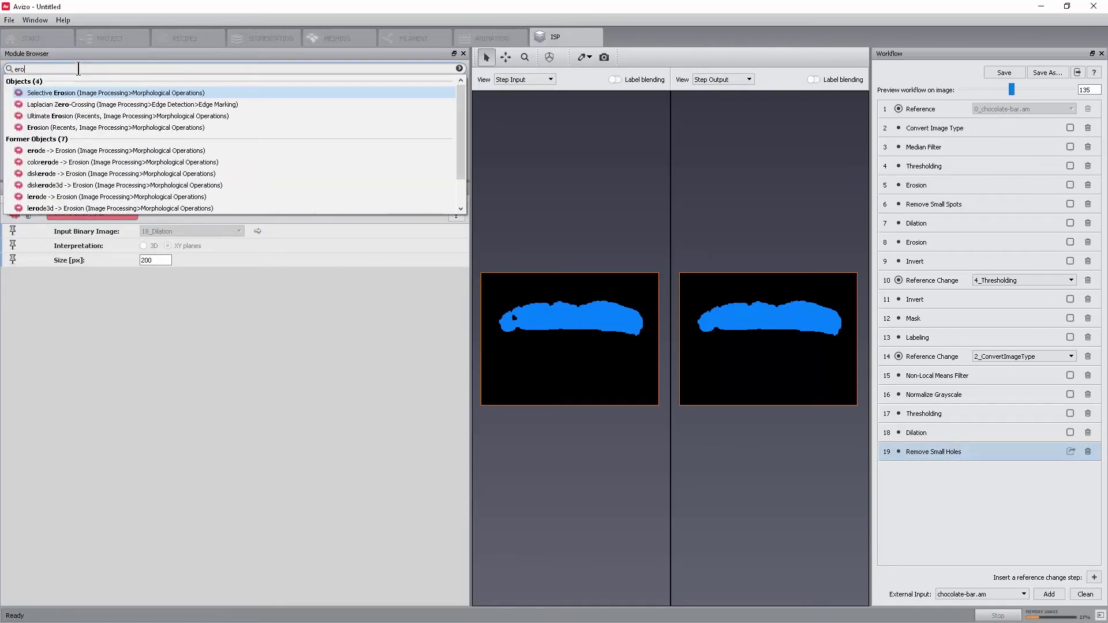
type("de")
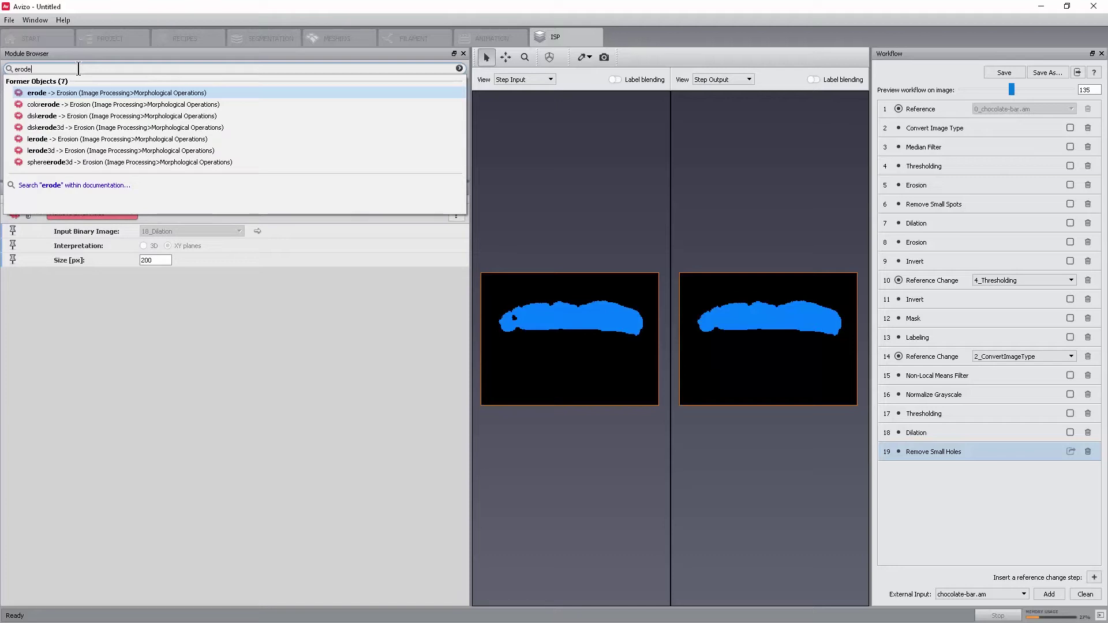
key("Return")
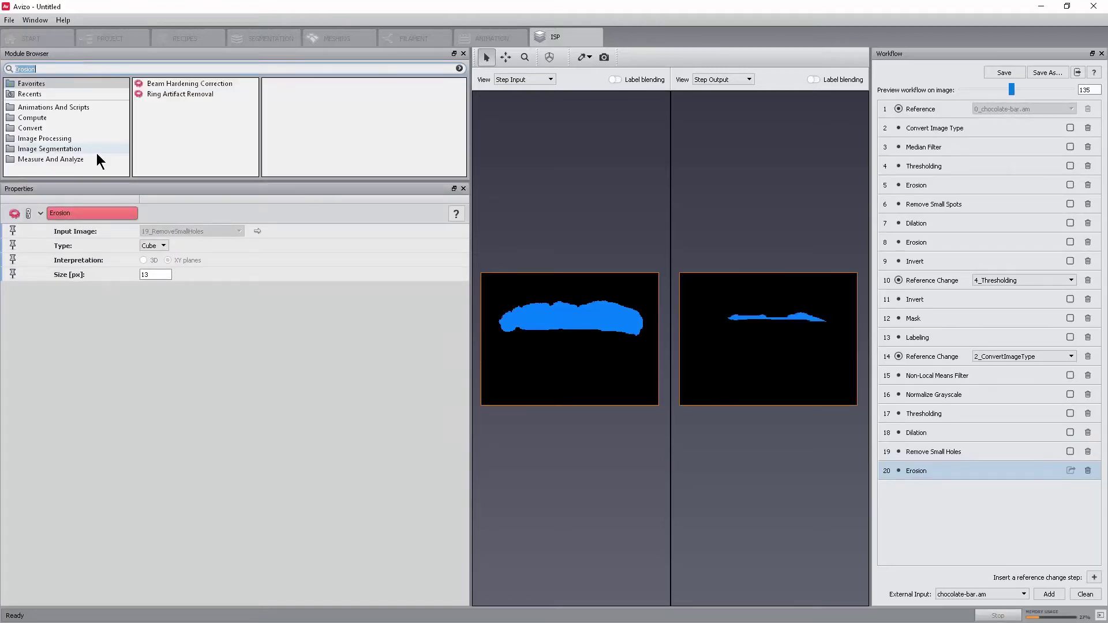
Step: Set the size of the last Erosion step to 7 px
double_click(166, 274)
type("7")
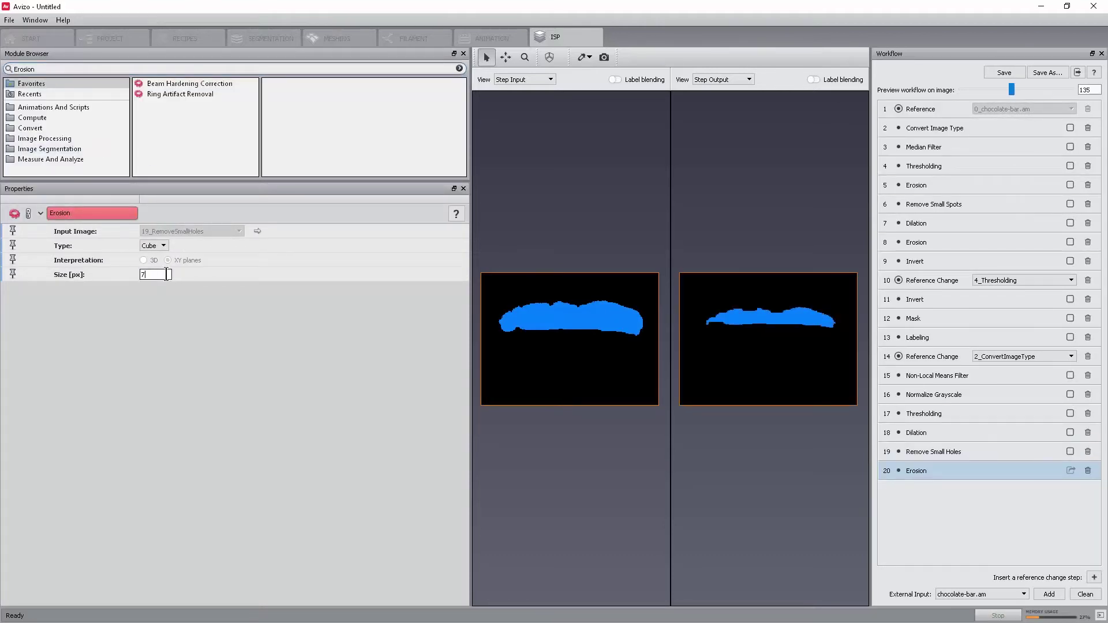
key("Return")
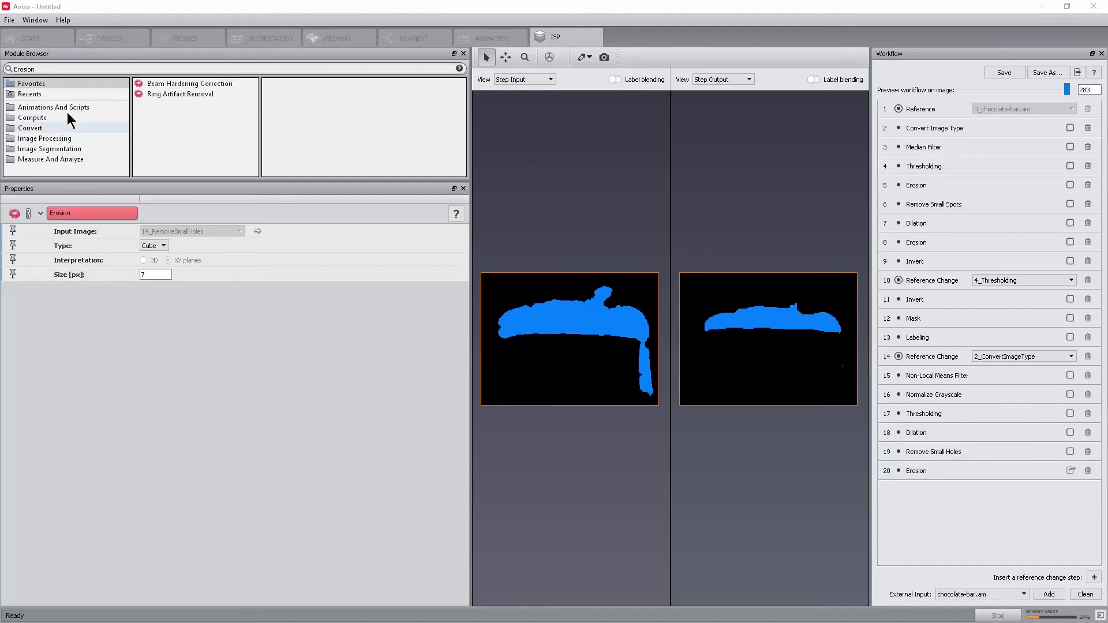
Step: Add a Remove Small Spots step after the last Erosion step
double_click(40, 69)
type("rem")
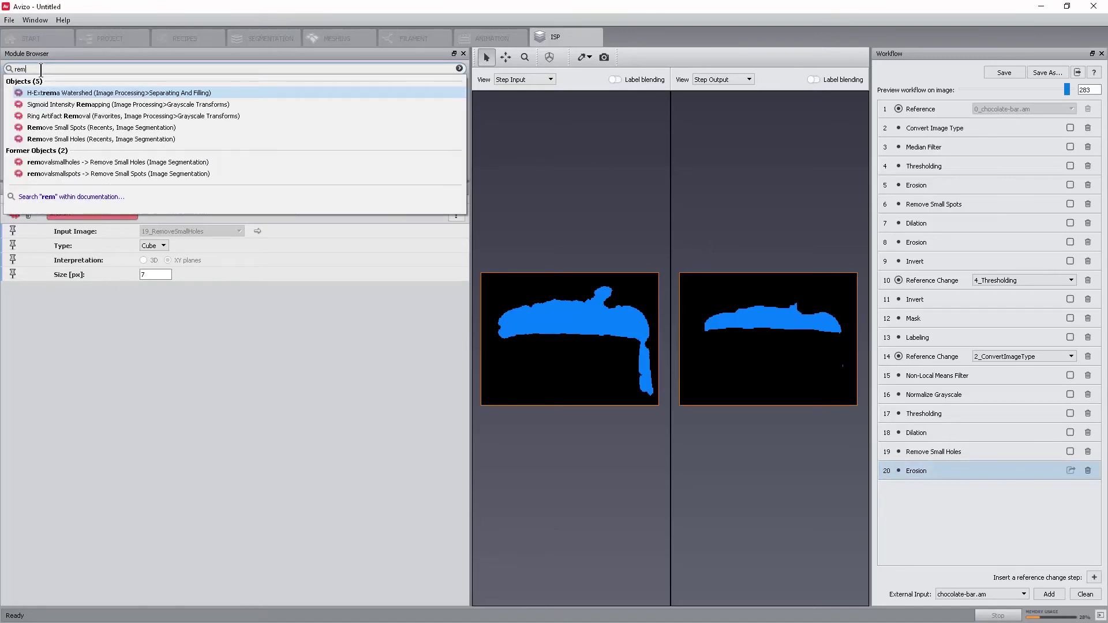
type("ove sm")
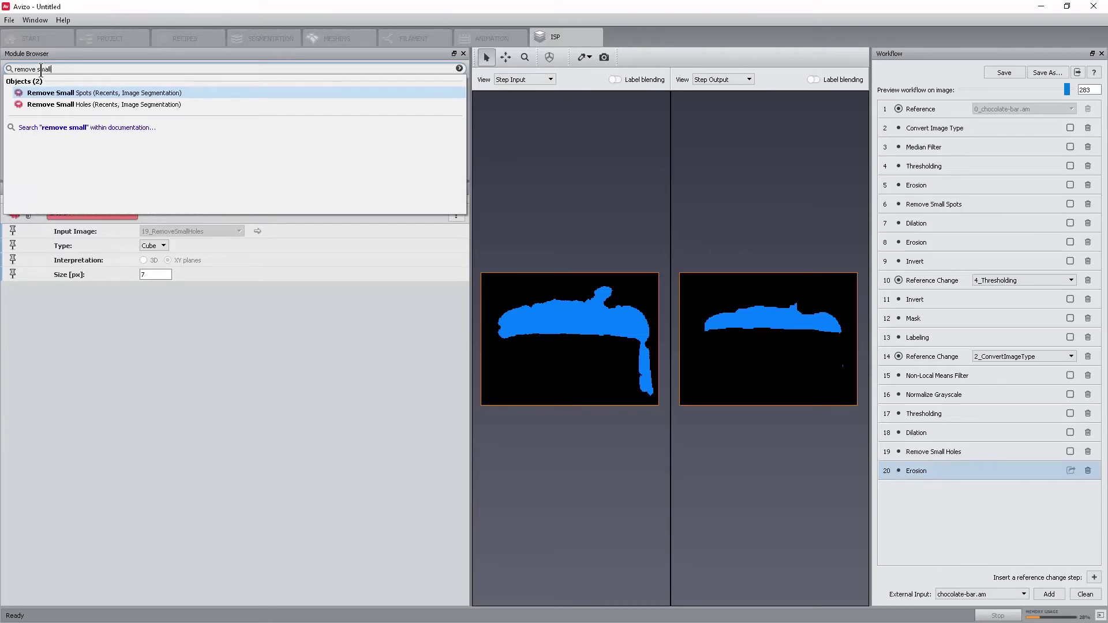
type("all")
key("Return")
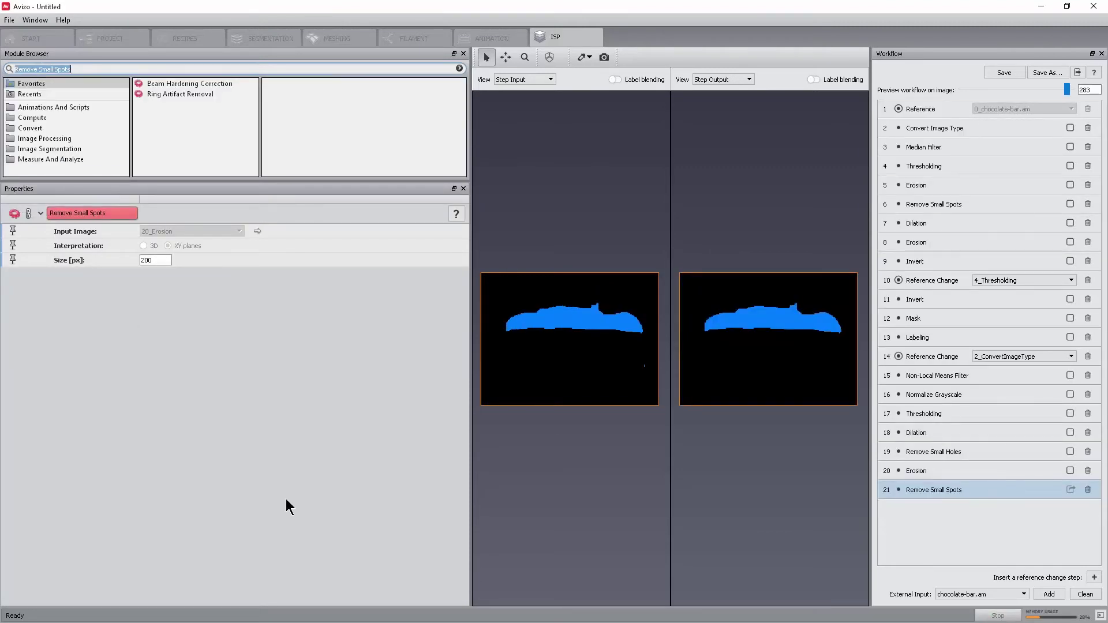
Step: Add a Dilation step after the last Remove Small Spots step, with type Disc and a size of 6 px
double_click(78, 68)
type("dilatio")
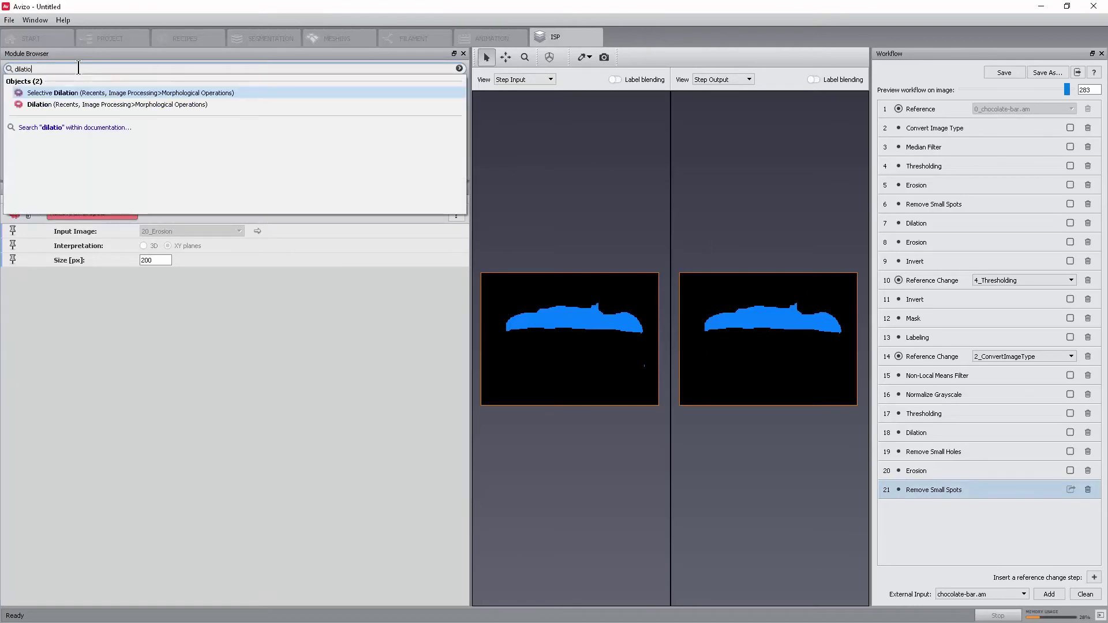
key("Down")
key("Return")
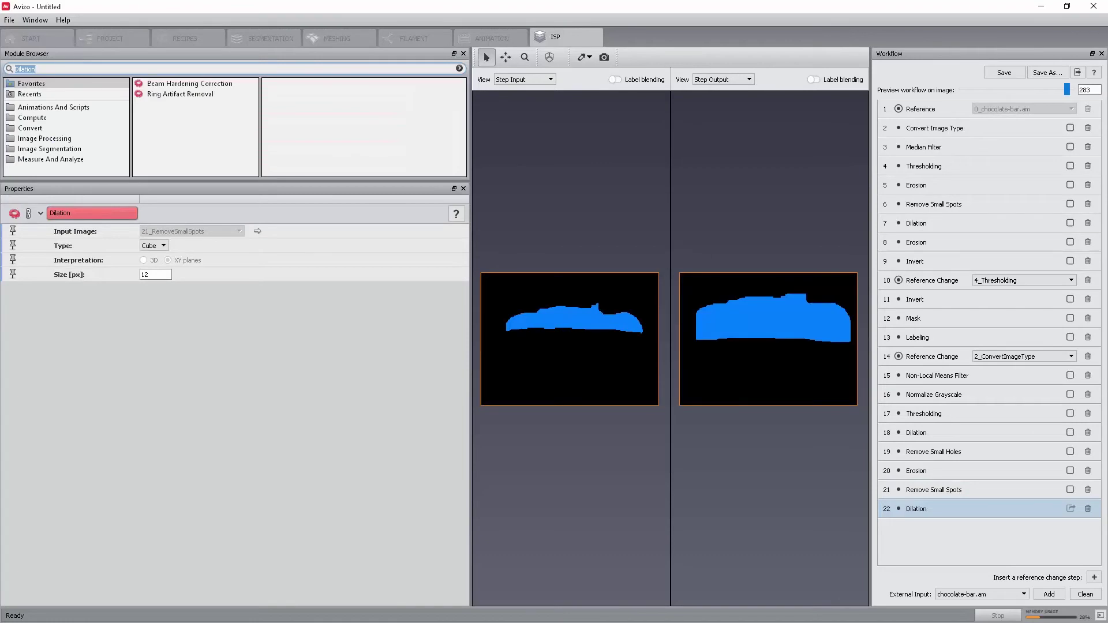
key("alt+Tab")
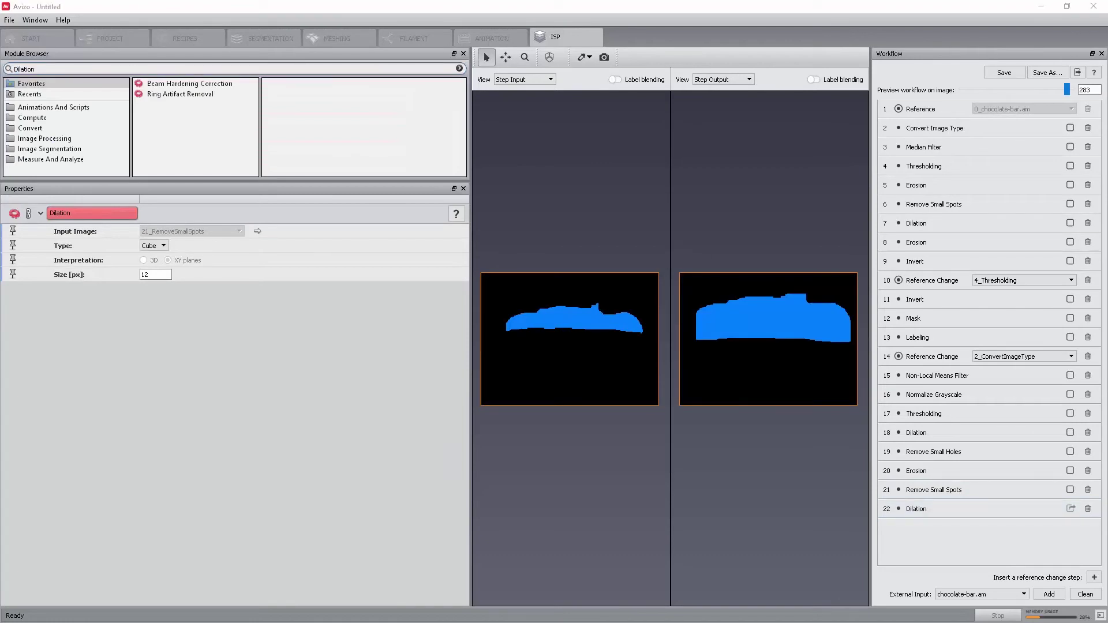
left_click(158, 245)
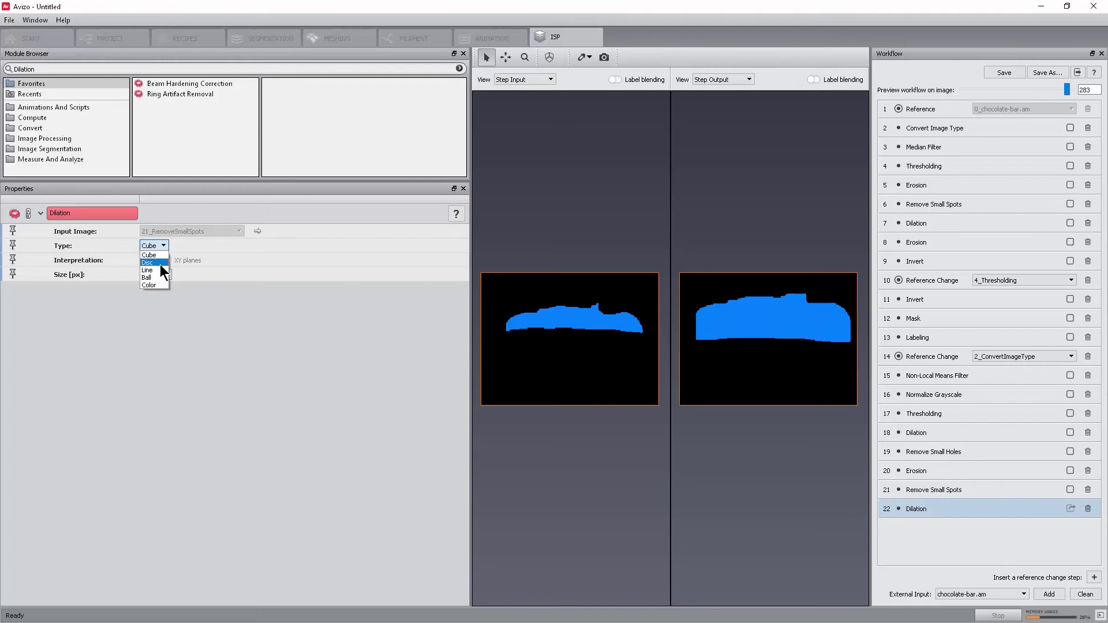
left_click(155, 262)
double_click(160, 274)
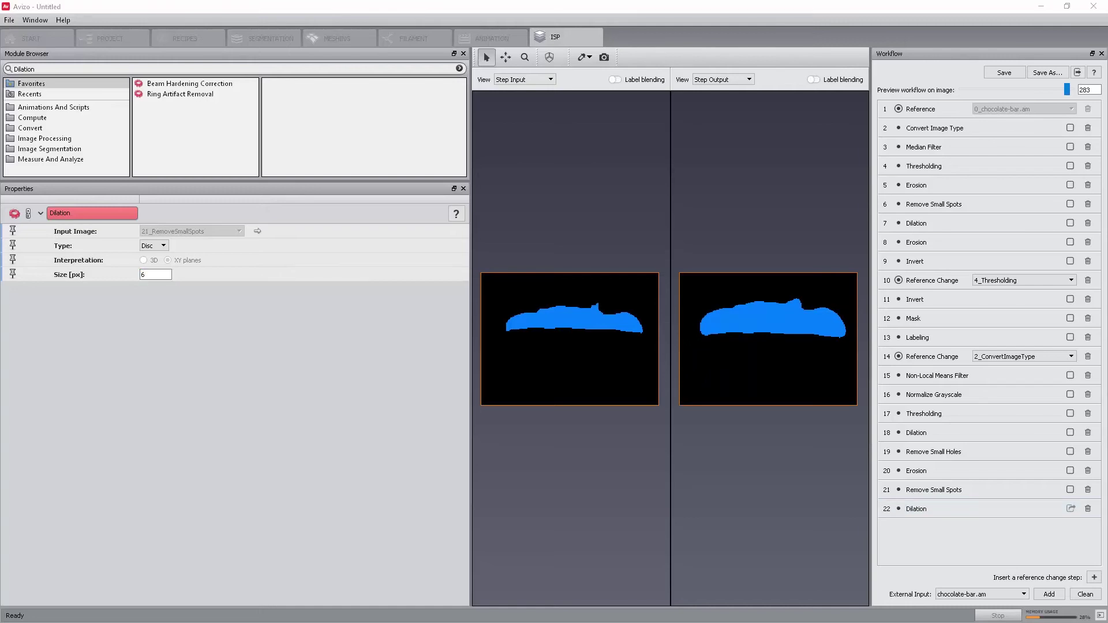
Step: Add a Mask step after the last Dilation step and use 9_Invert as its input binary image
double_click(91, 70)
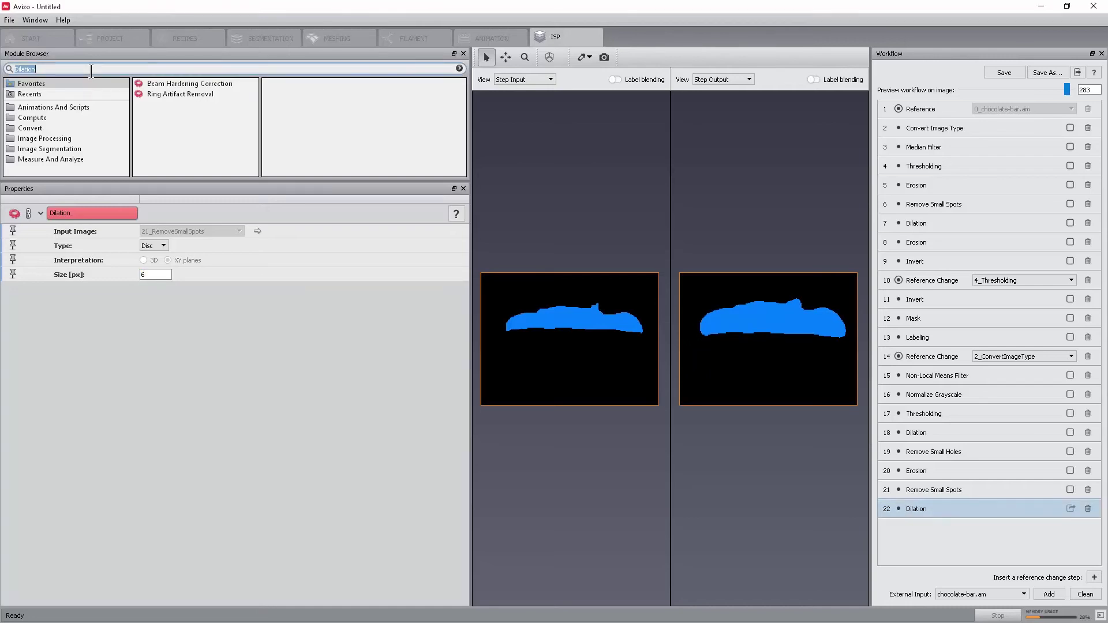
type("mask")
key("Down")
key("Down")
key("Return")
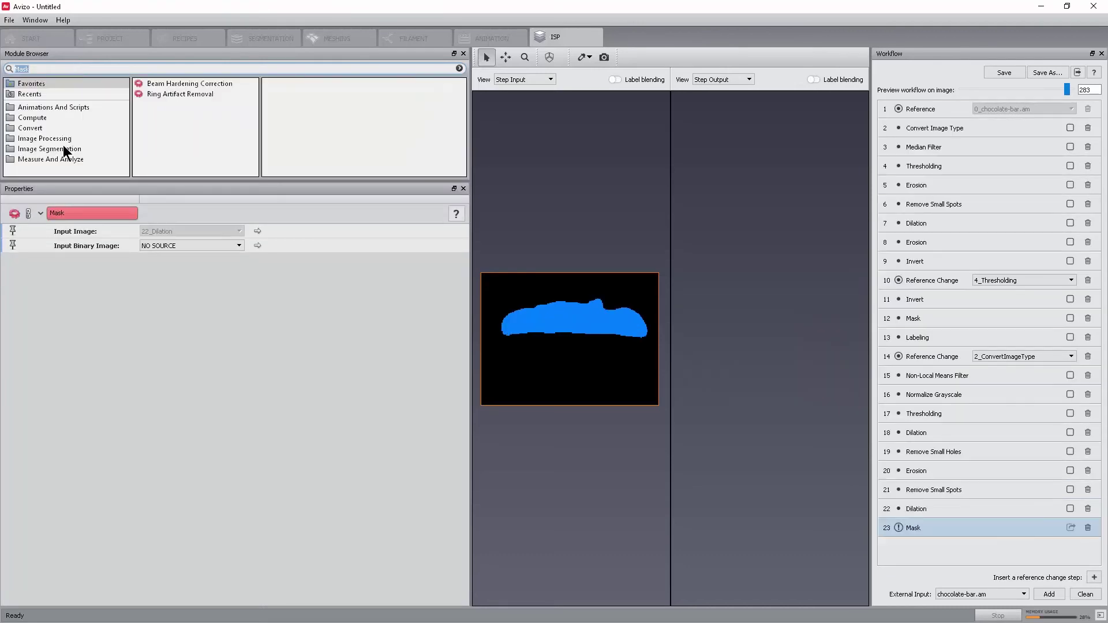
left_click(154, 245)
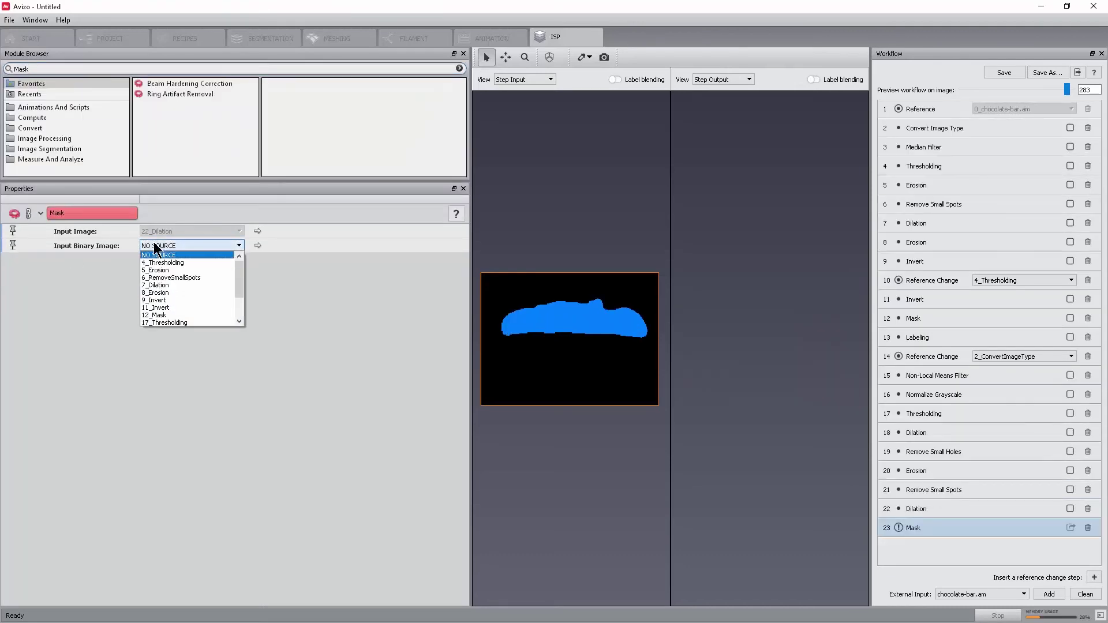
left_click(157, 300)
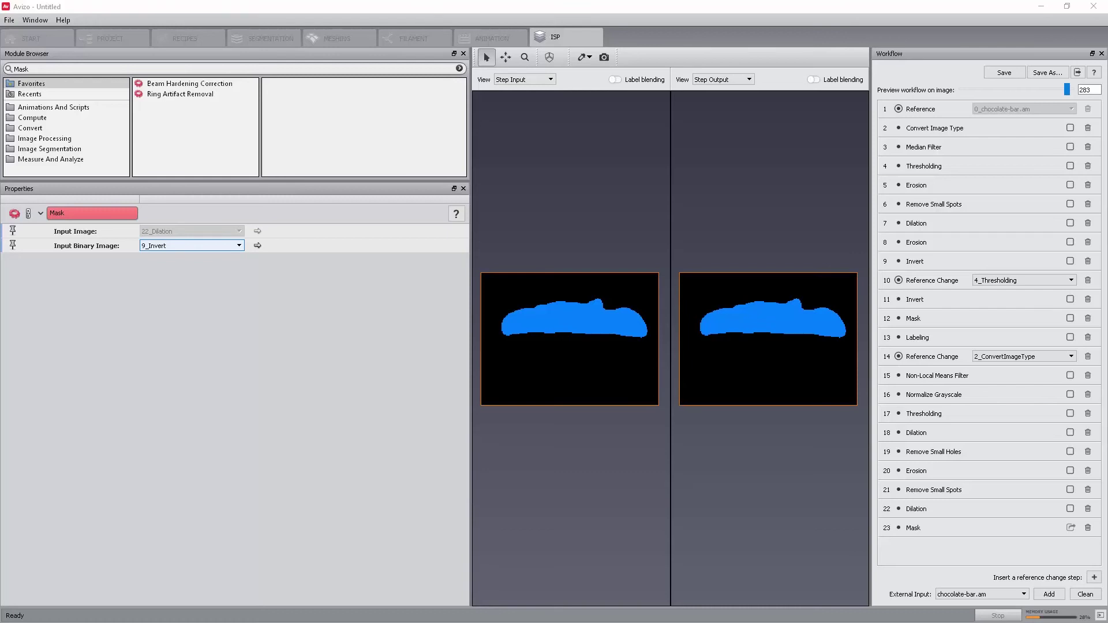
Step: Add an Image Arithmetic step after the last Mask step, with 12_Mask as Input B and 8_Erosion as Input C
left_click(63, 72)
type("a")
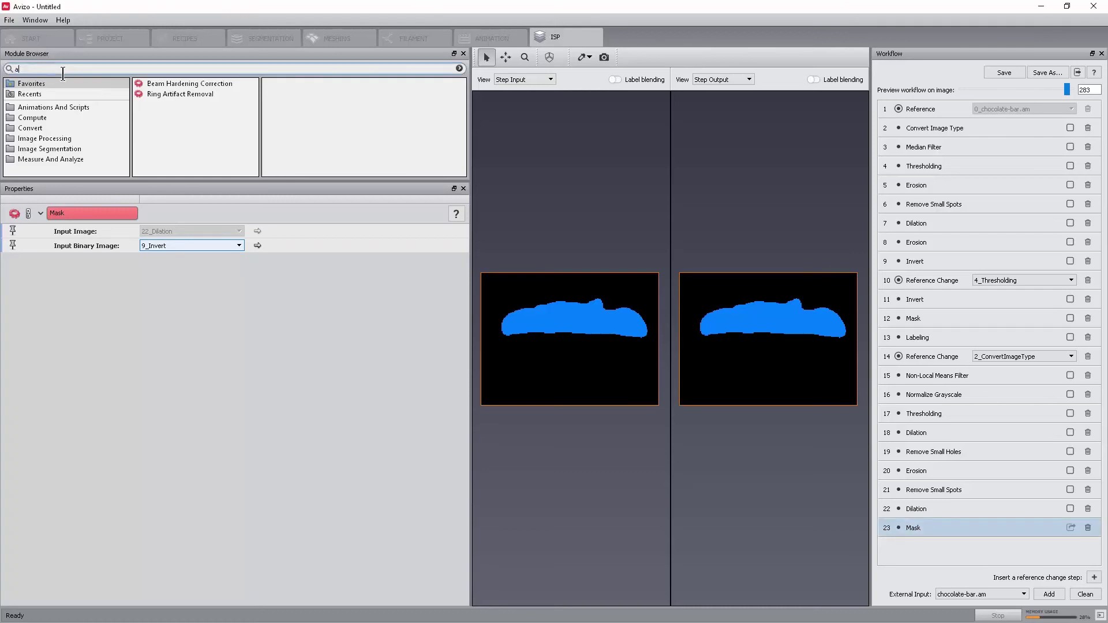
type("rith")
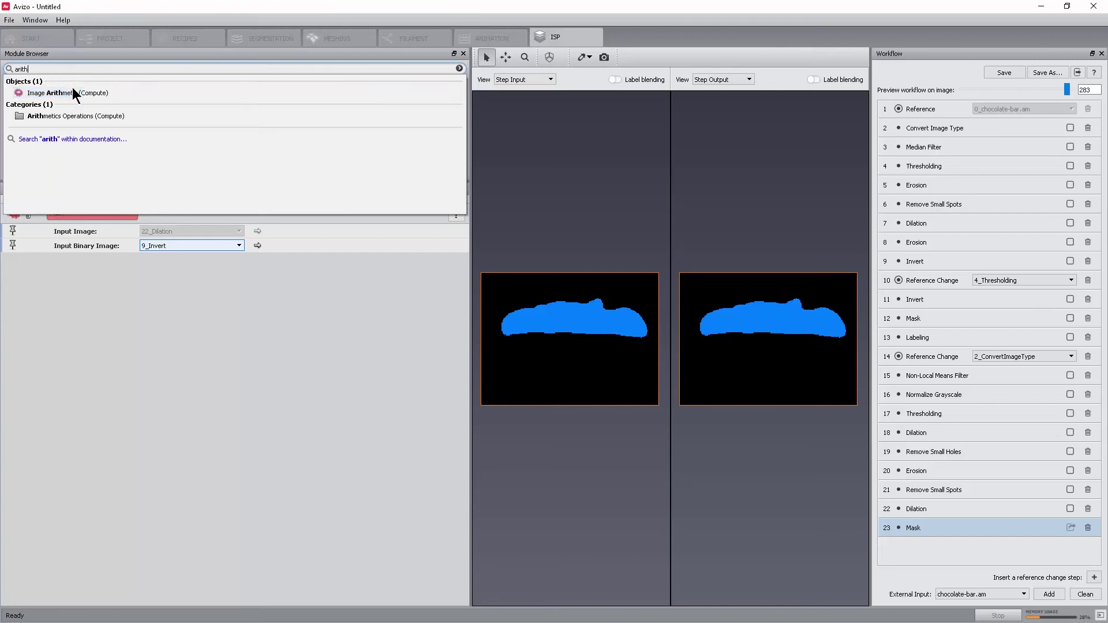
left_click(72, 91)
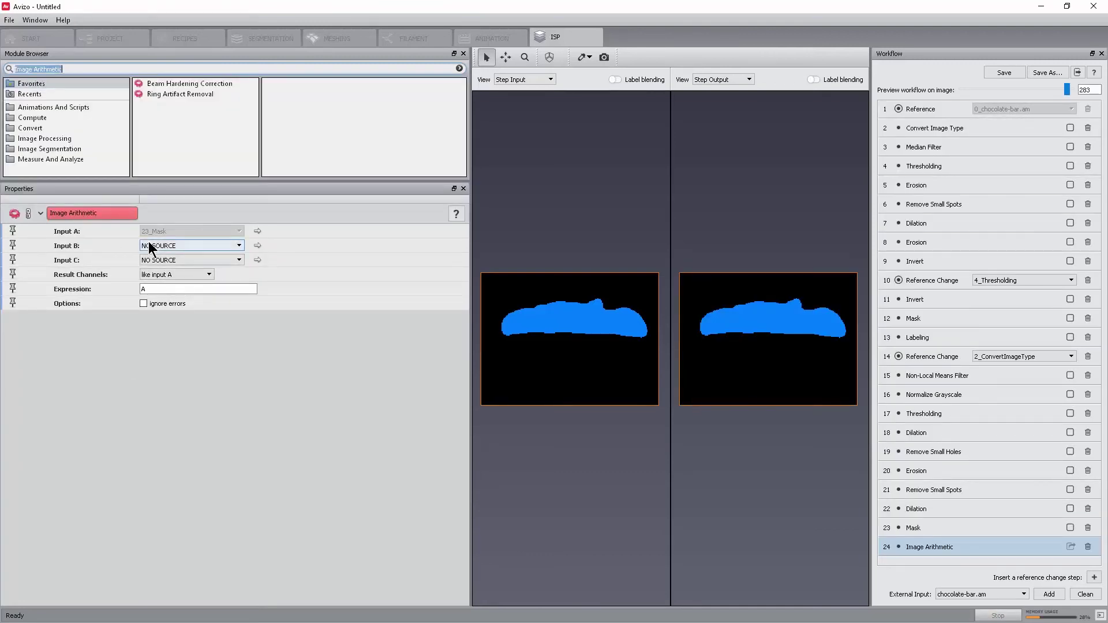
left_click(149, 245)
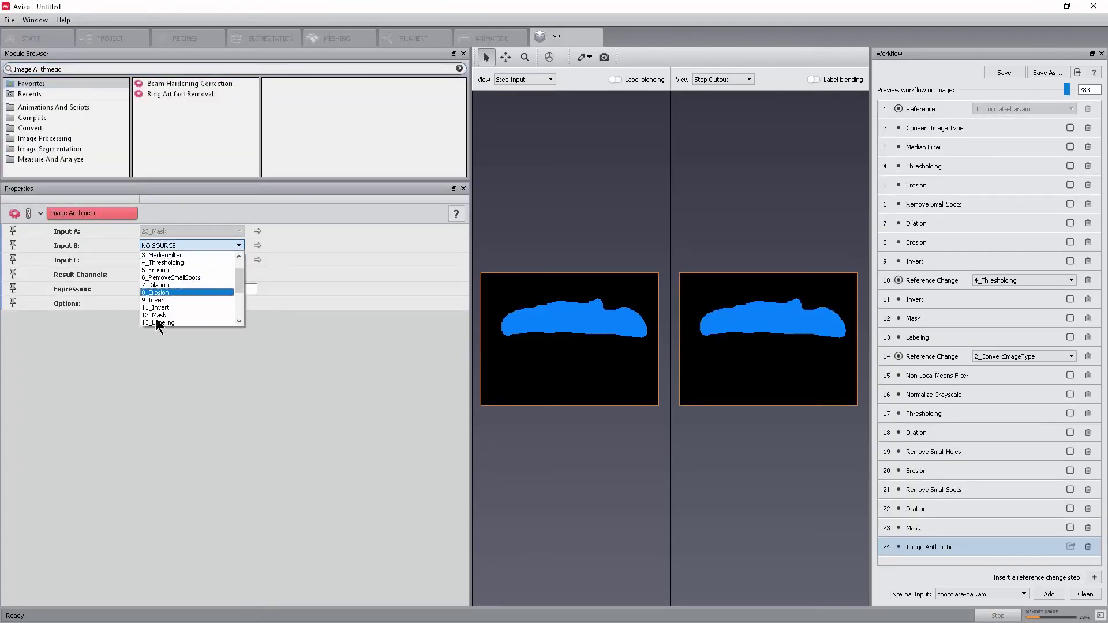
left_click(156, 315)
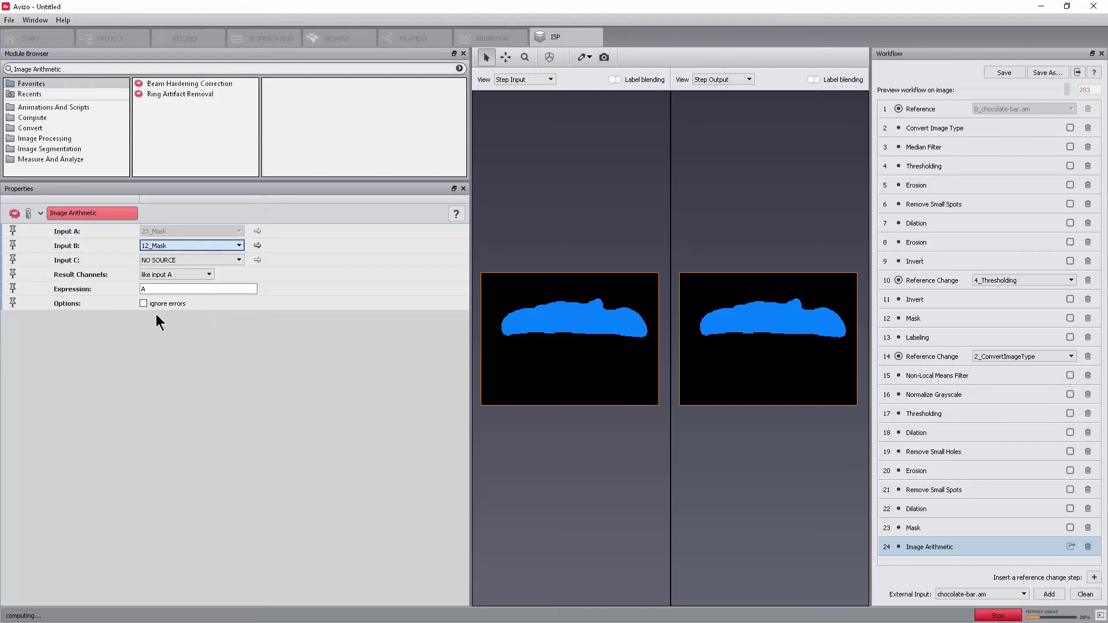
left_click(161, 261)
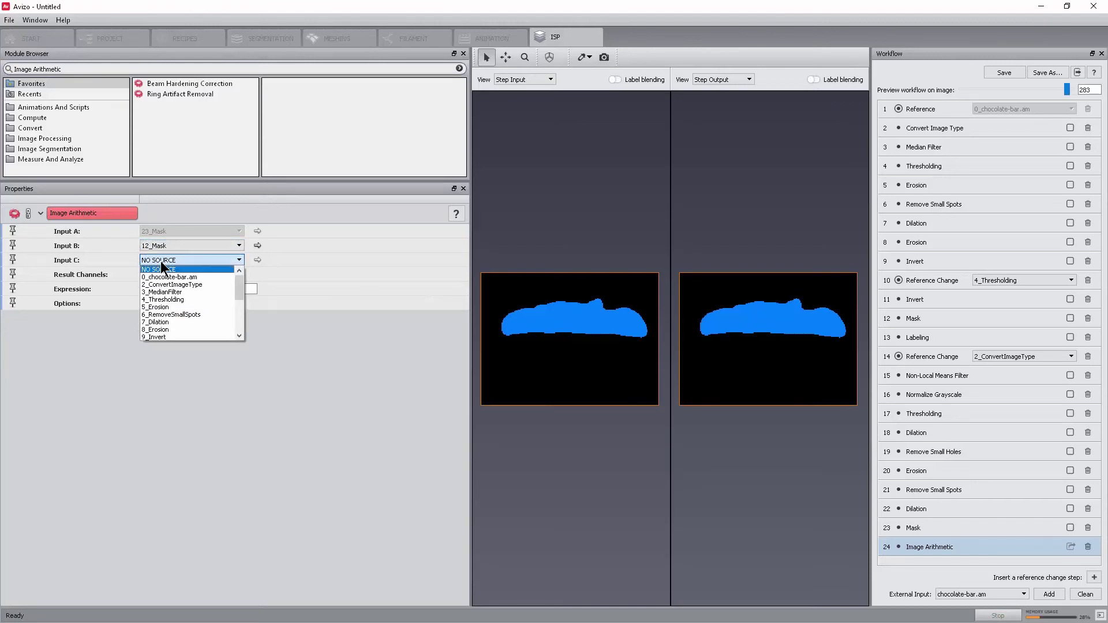
left_click(163, 329)
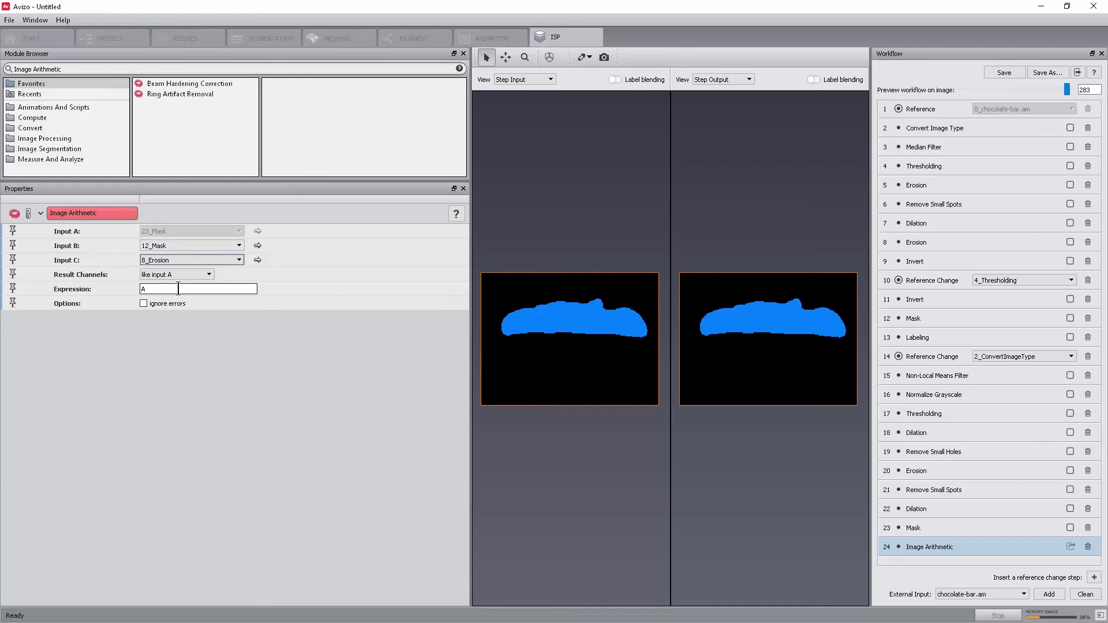